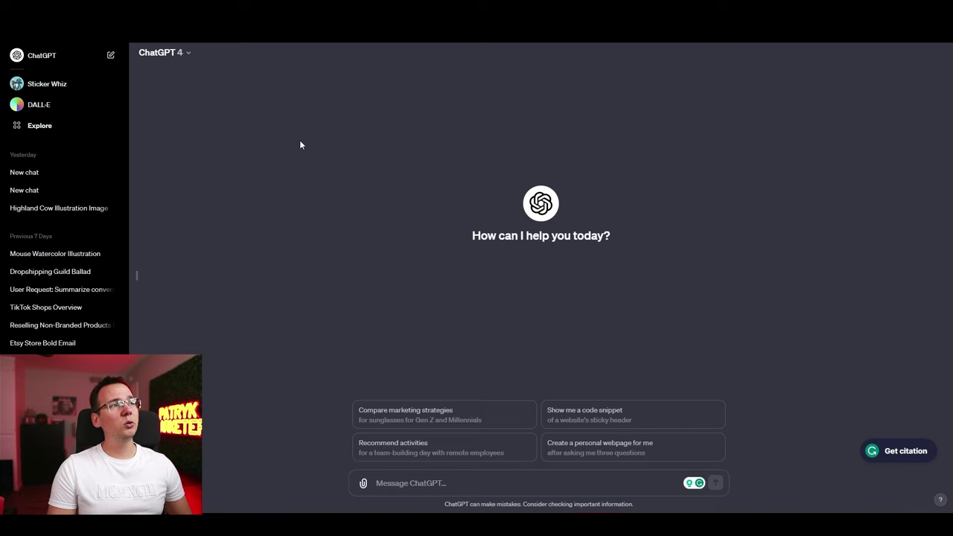
- Keep GPT-4 as the model and browse the Explore GPTs list, including Coloring Book Hero and Sticker Whiz
{"action": "left_click", "coordinate": [189, 55]}
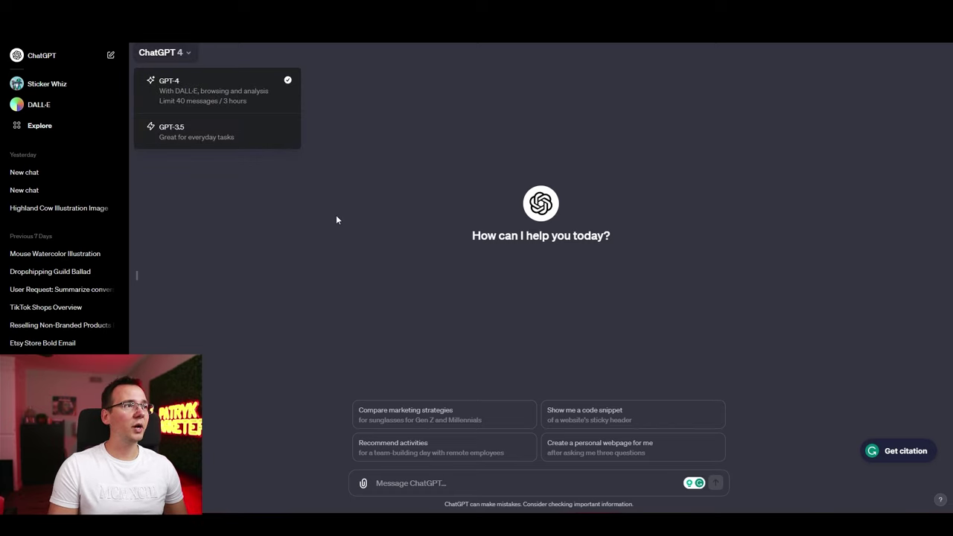
{"action": "left_click", "coordinate": [321, 201]}
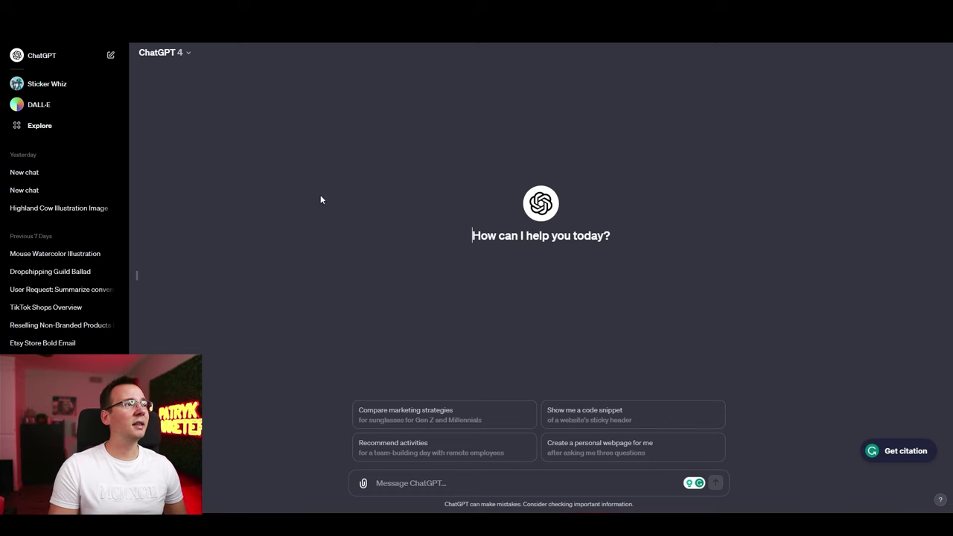
{"action": "left_click", "coordinate": [64, 131]}
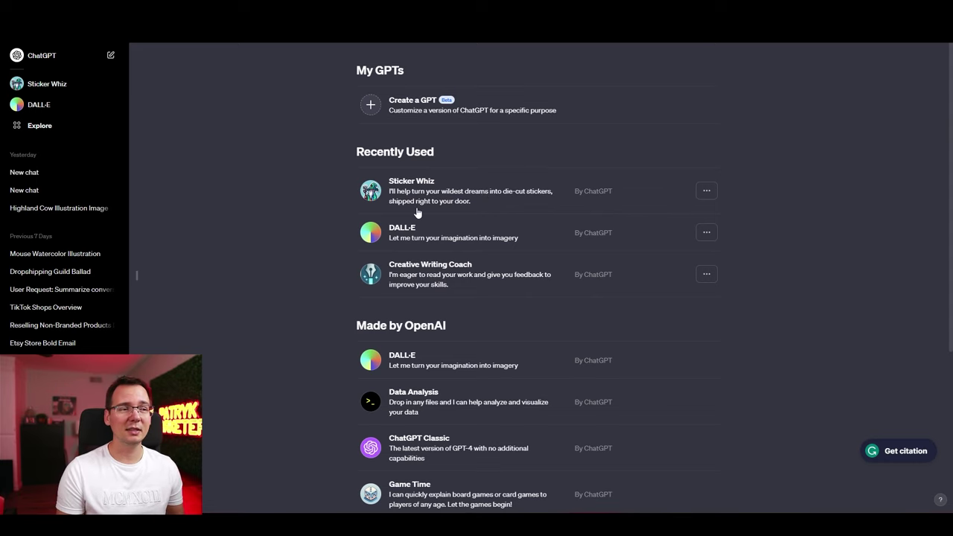
{"action": "scroll", "coordinate": [417, 214], "scroll_direction": "down", "scroll_amount": 6}
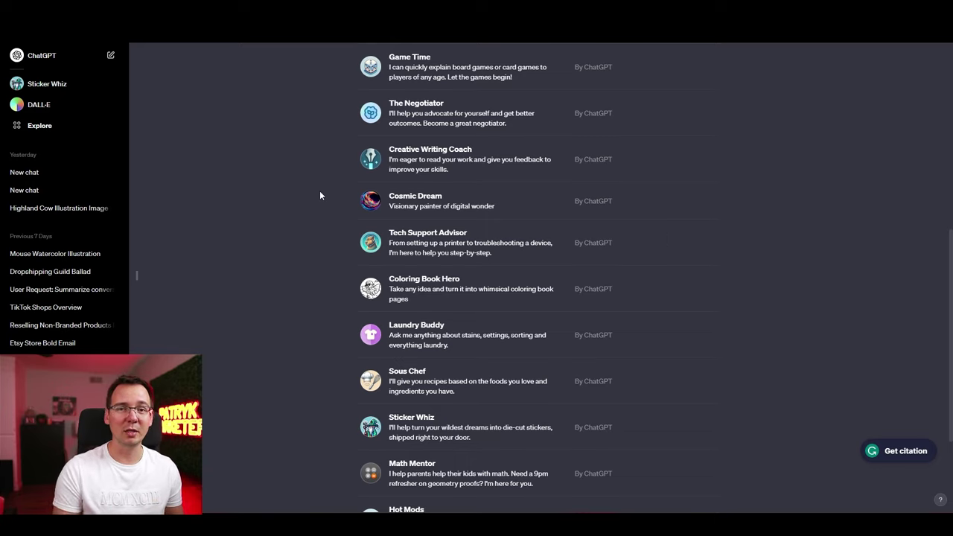
- Send the 3D Santa image with a request to describe it, then start a new DALL-E chat
{"action": "type", "text": "image"}
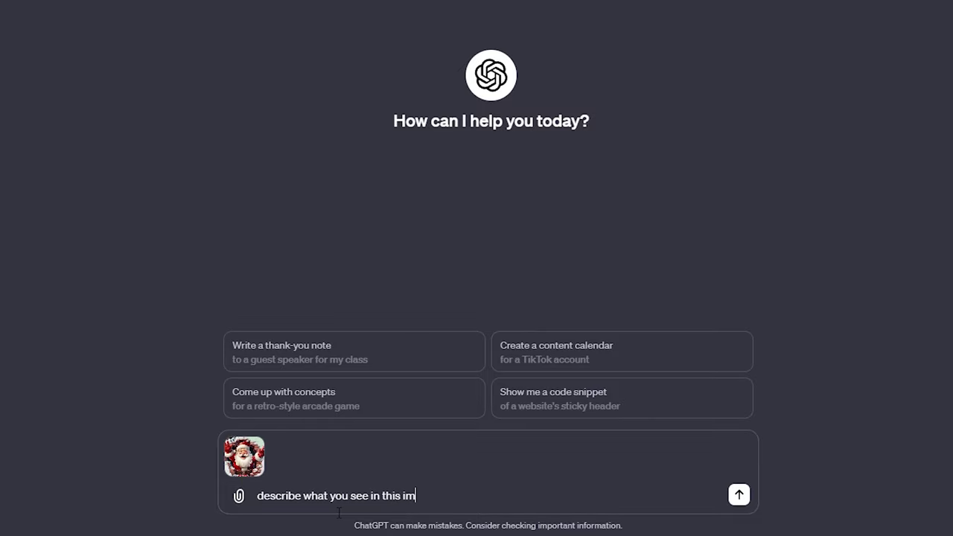
{"action": "key", "text": "Return"}
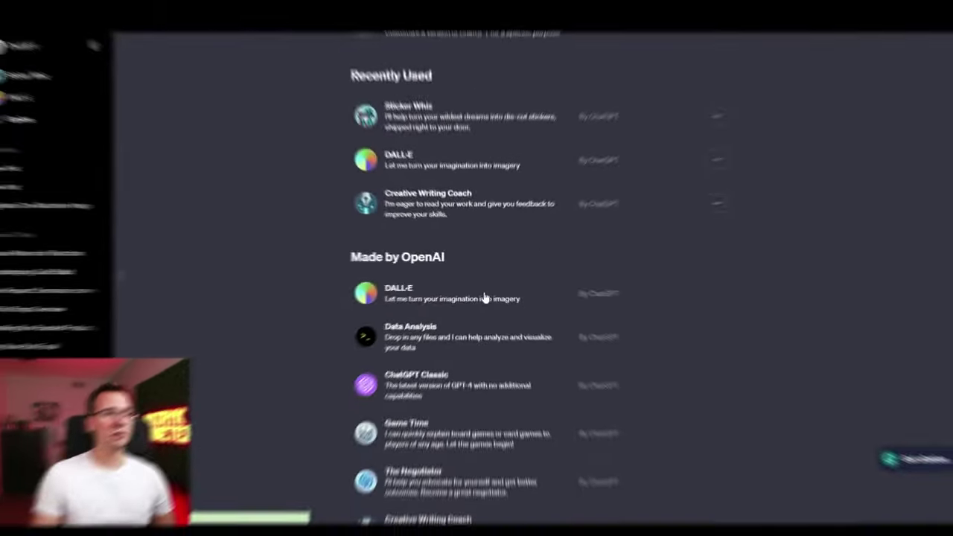
{"action": "left_click", "coordinate": [484, 297]}
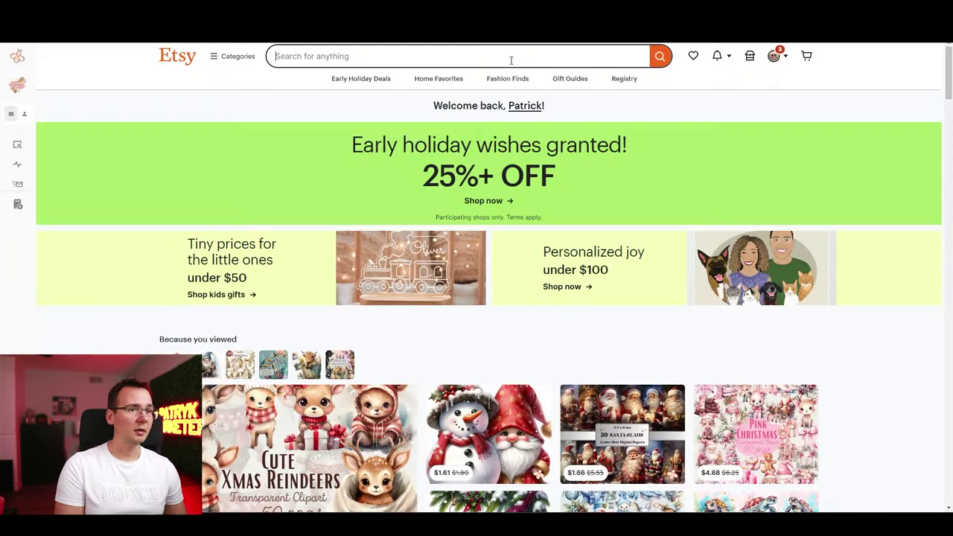
- Search Etsy for 'clipart' to list Christmas, gnome and Santa clipart bundles
{"action": "left_click", "coordinate": [511, 58]}
{"action": "type", "text": "clipart"}
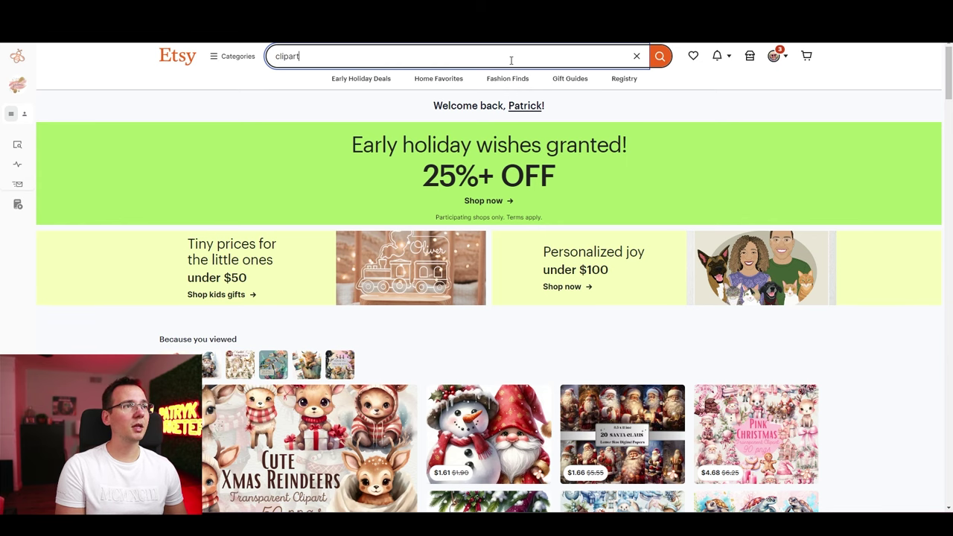
{"action": "key", "text": "Return"}
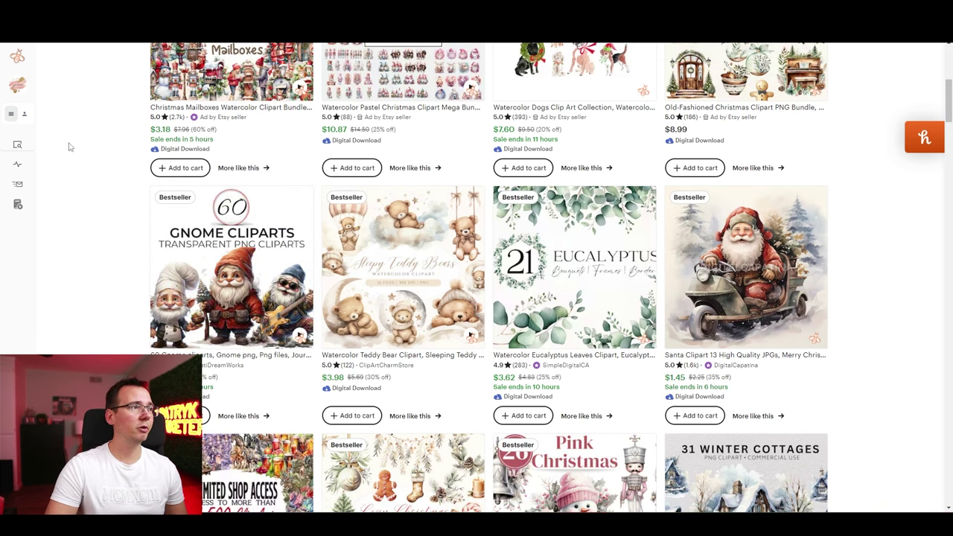
- In EverBee Product Analytics, sort listings by Mo. Sales descending and open the top seller's details
{"action": "left_click", "coordinate": [48, 159]}
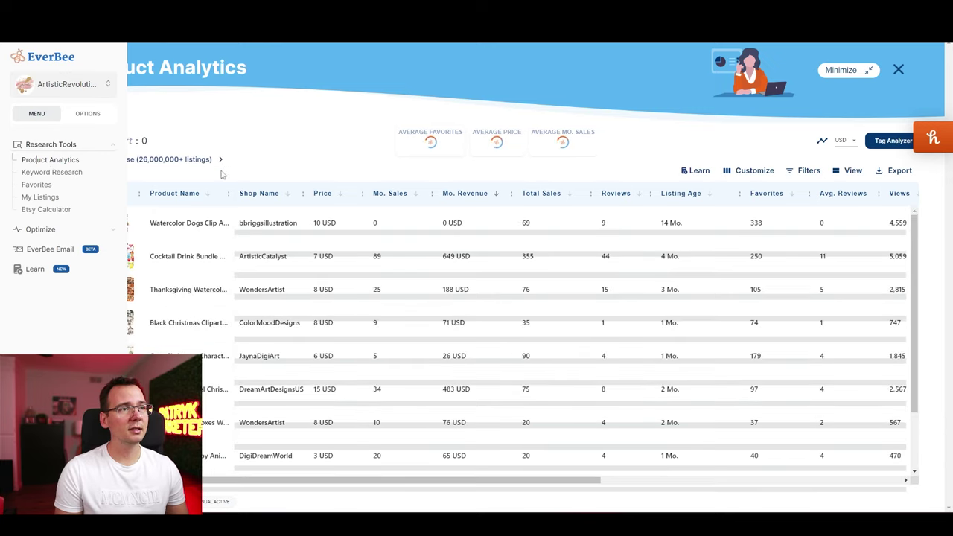
{"action": "left_click", "coordinate": [413, 197]}
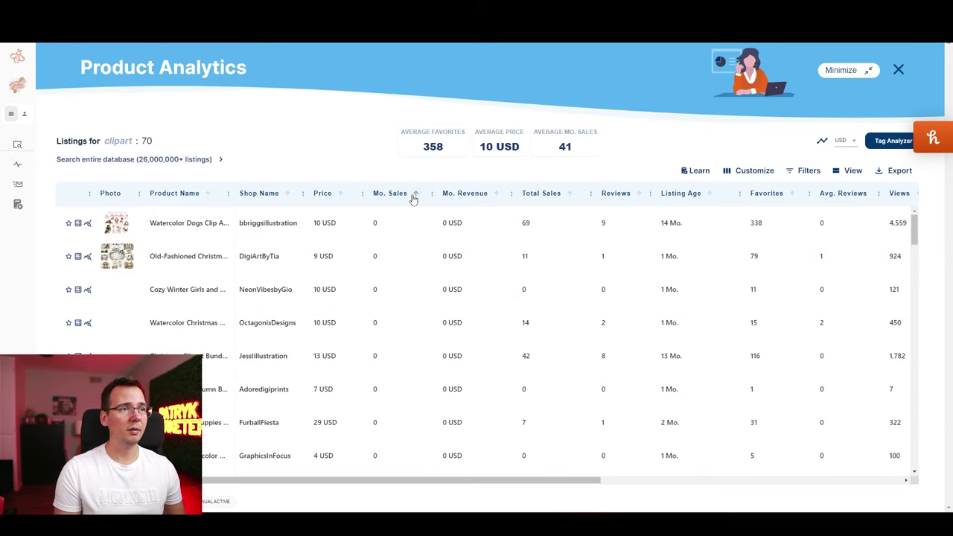
{"action": "left_click", "coordinate": [414, 197]}
{"action": "mouse_move", "coordinate": [122, 228]}
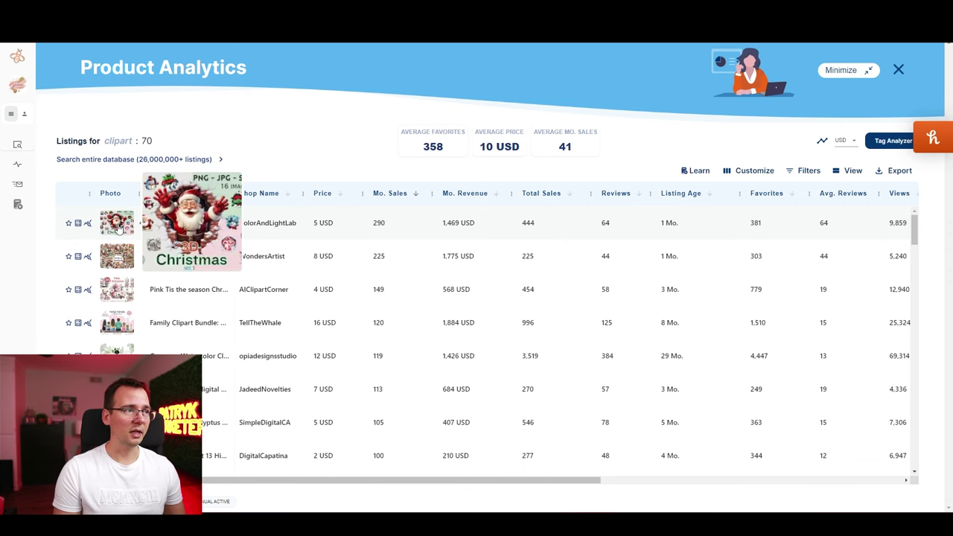
{"action": "left_click", "coordinate": [117, 227]}
- Open the 3D Christmas clipart listing and screenshot its enlarged Santa image
{"action": "left_click", "coordinate": [861, 115]}
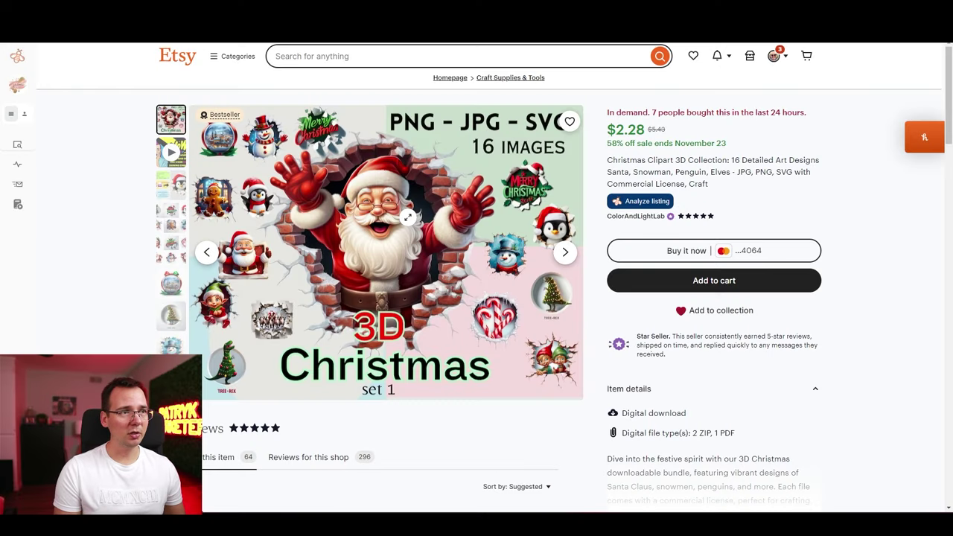
{"action": "left_click", "coordinate": [407, 216]}
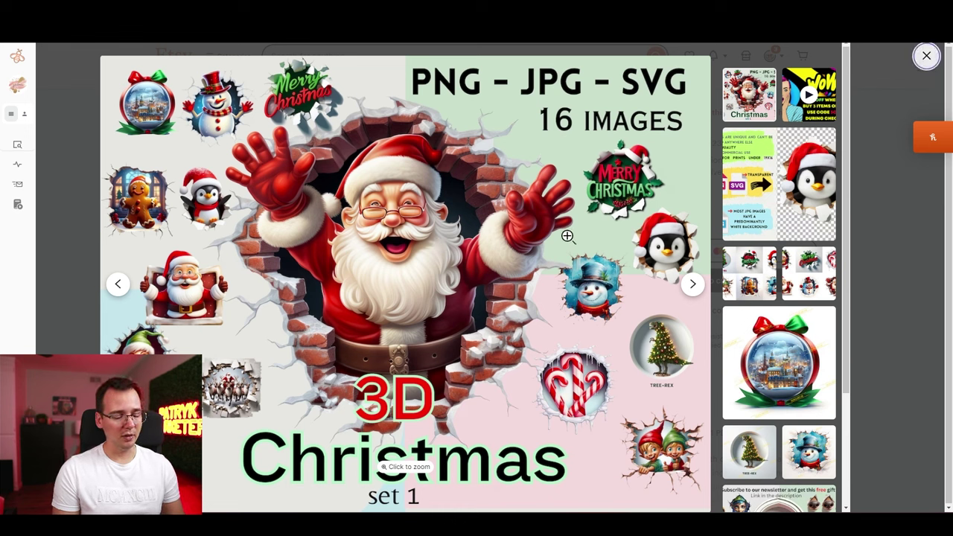
{"action": "key", "text": "Print"}
{"action": "left_click_drag", "start_coordinate": [215, 97], "coordinate": [589, 387]}
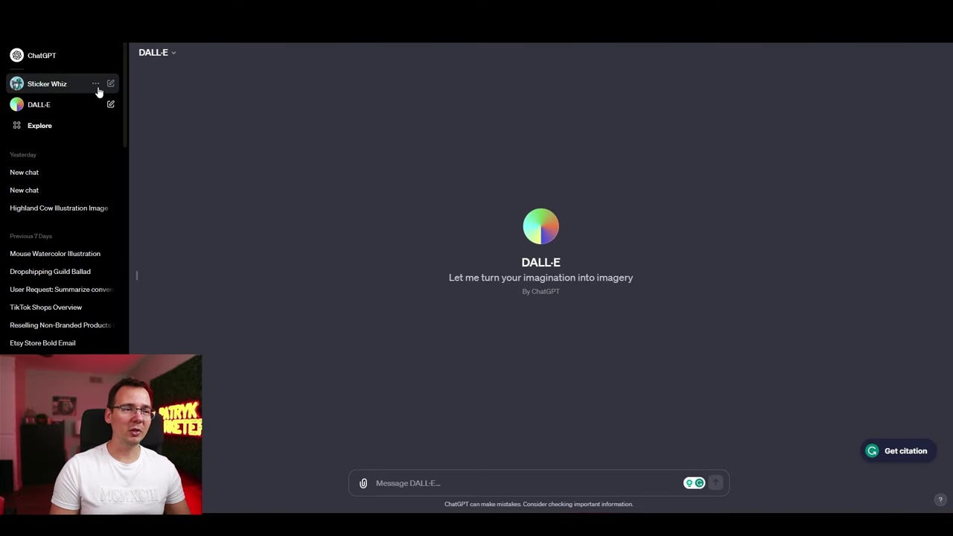
- Send DALL-E 'Can you create an image similar to this one' with the Santa screenshot attached
{"action": "type", "text": "Can yo"}
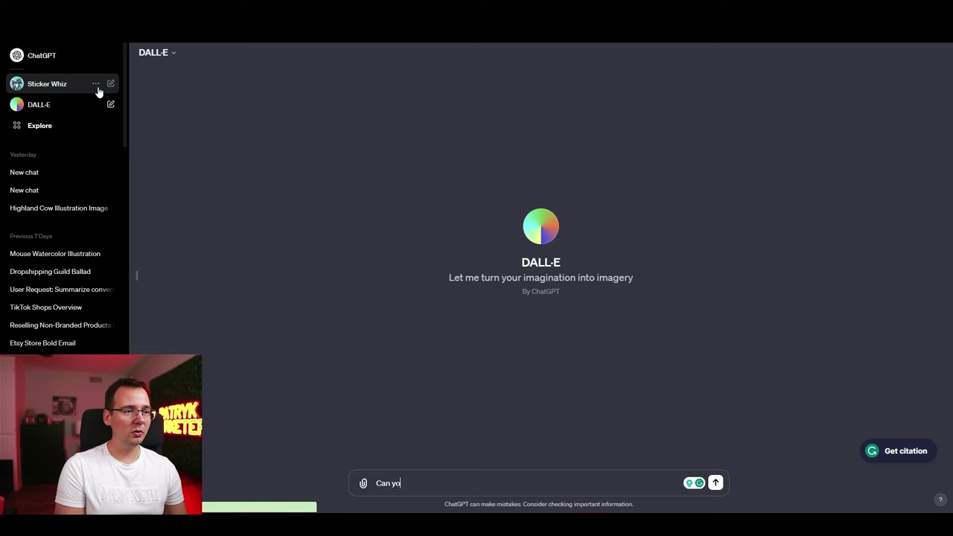
{"action": "type", "text": "u create "}
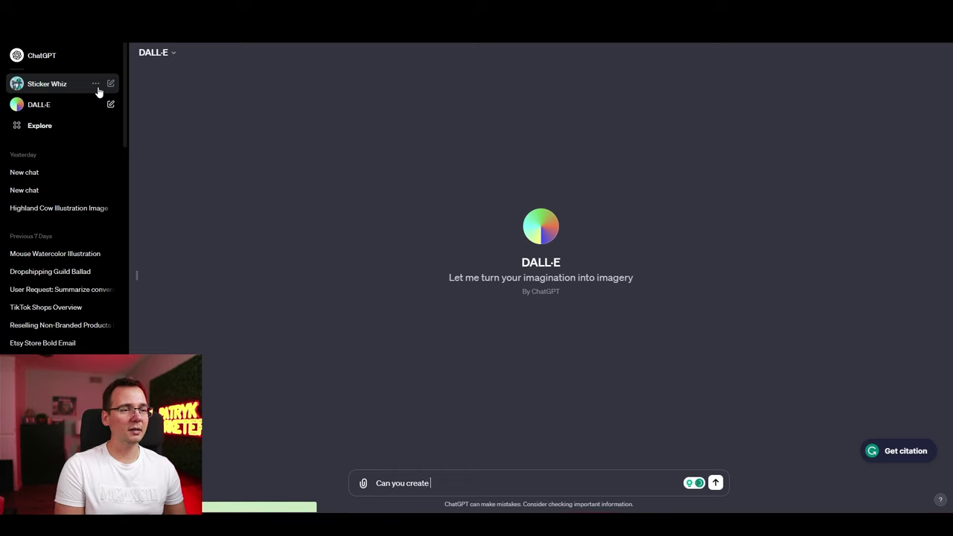
{"action": "type", "text": "an image"}
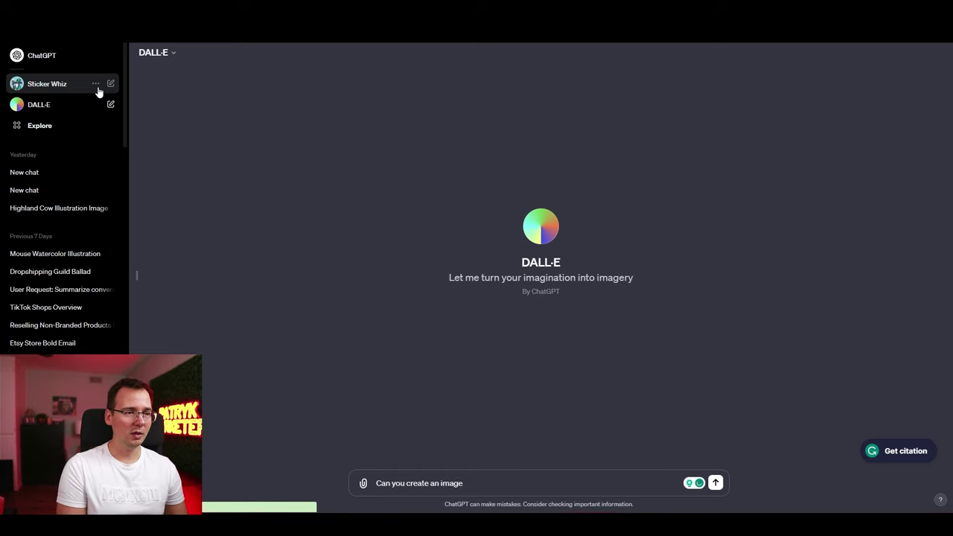
{"action": "type", "text": " similar to"}
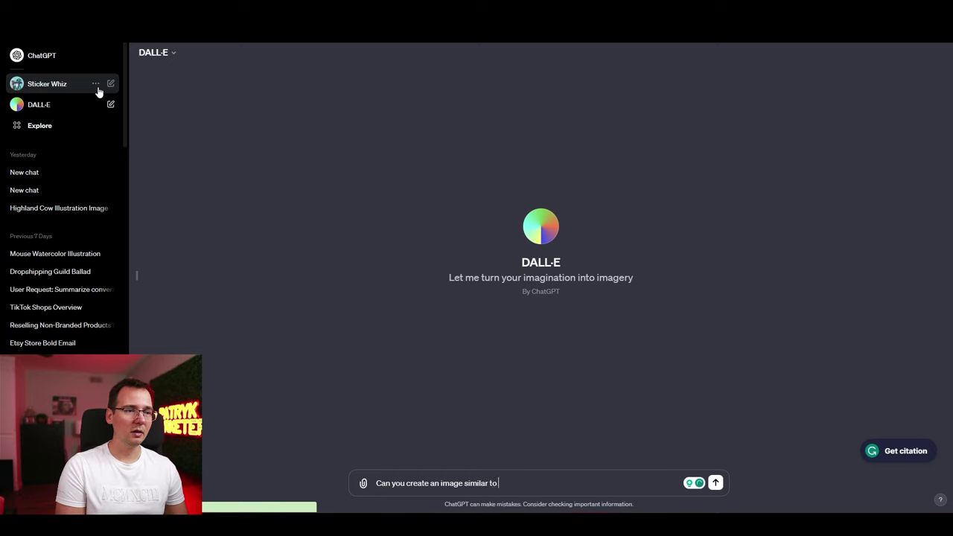
{"action": "type", "text": " this one"}
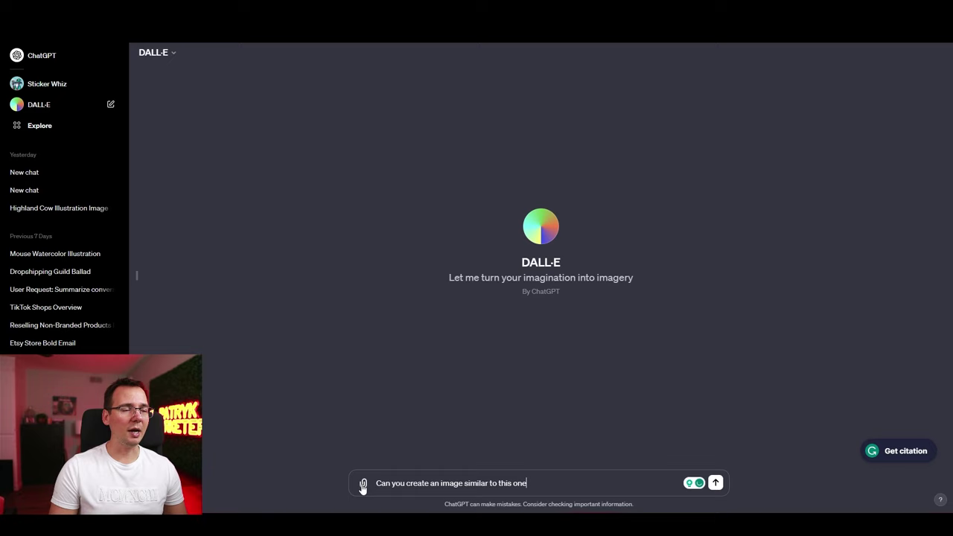
{"action": "key", "text": "ctrl+v"}
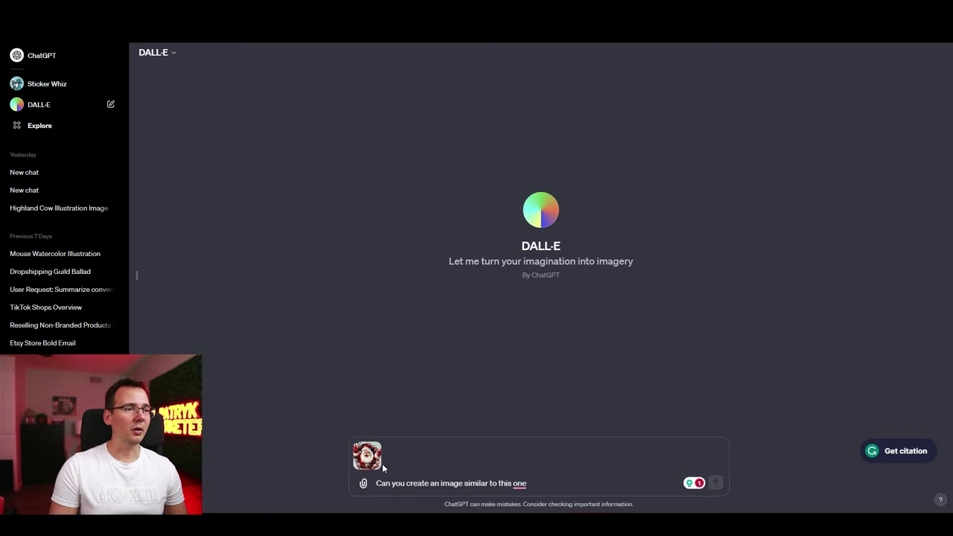
{"action": "key", "text": "Return"}
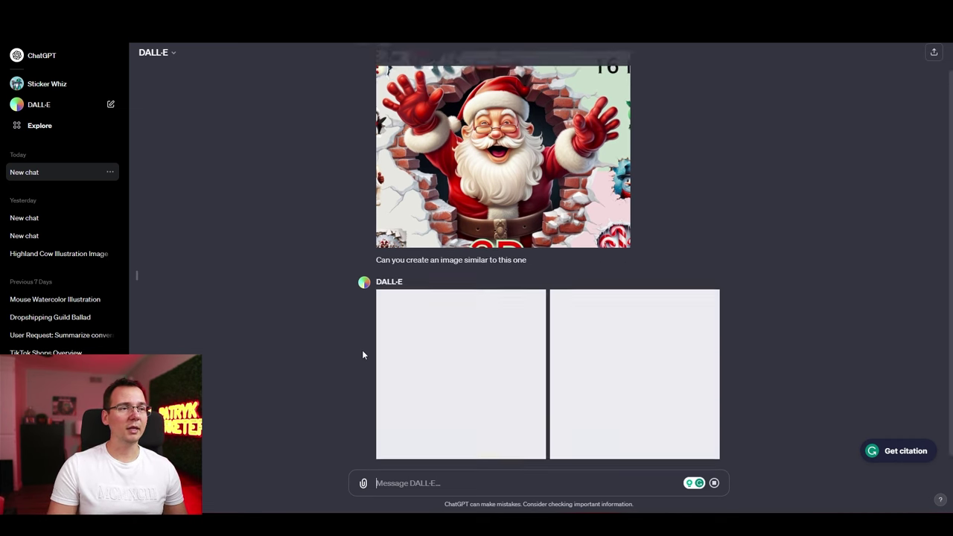
- View both generated chimney Santa images full-size, one after the other
{"action": "left_click", "coordinate": [446, 339]}
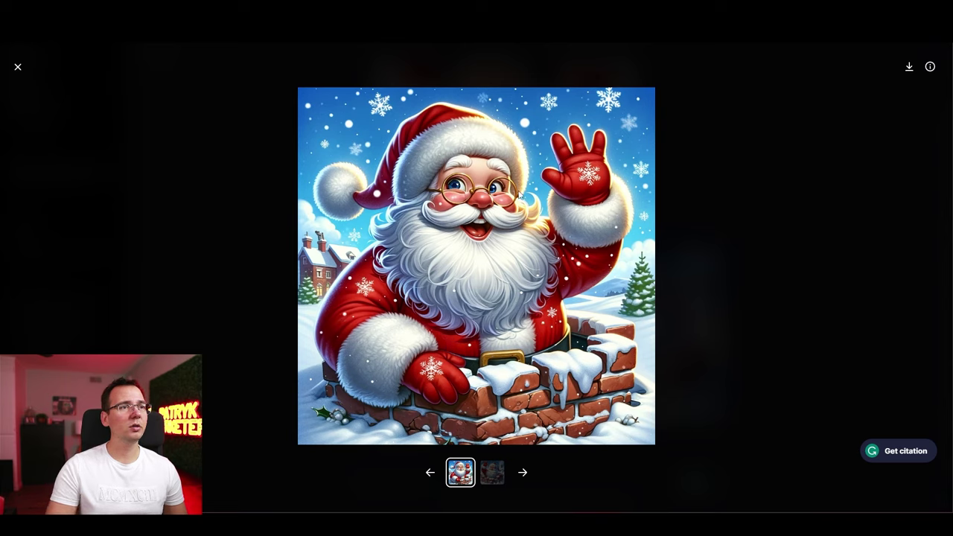
{"action": "key", "text": "Escape"}
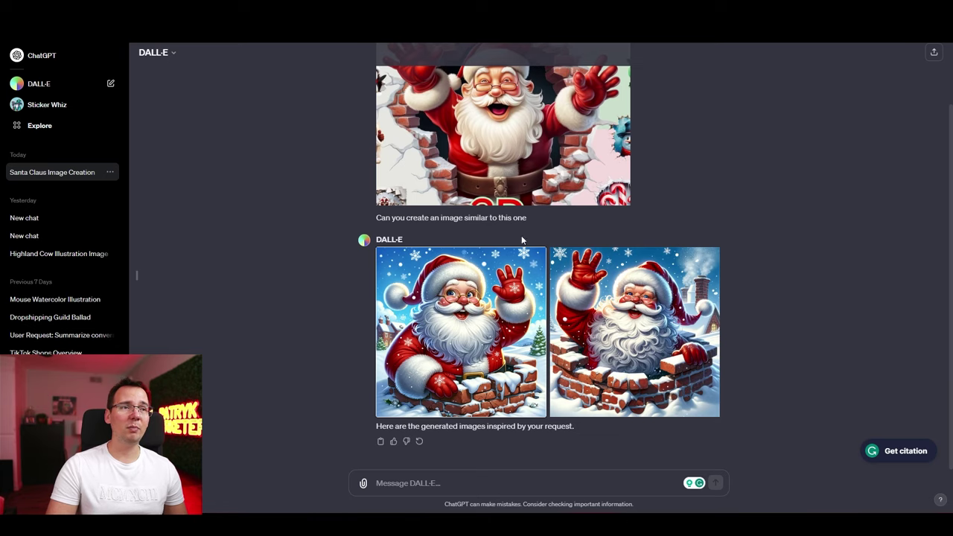
{"action": "left_click", "coordinate": [557, 256]}
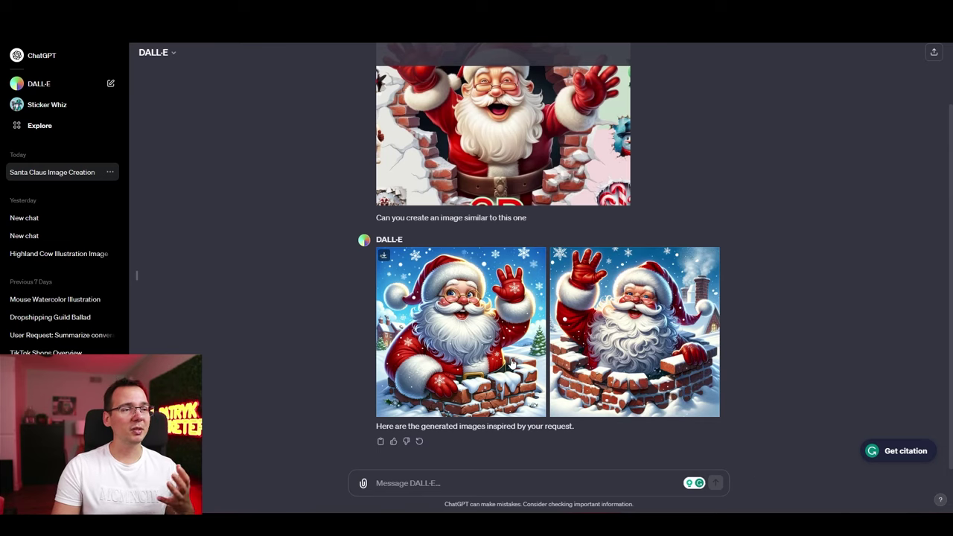
{"action": "left_click", "coordinate": [507, 362]}
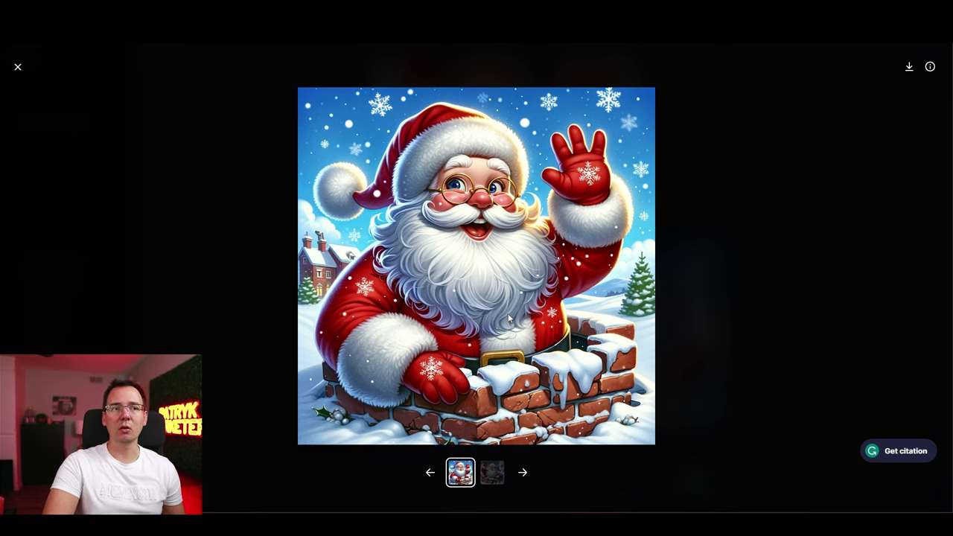
- Ask DALL-E 'can you make this image on transparent background'
{"action": "left_click", "coordinate": [506, 450]}
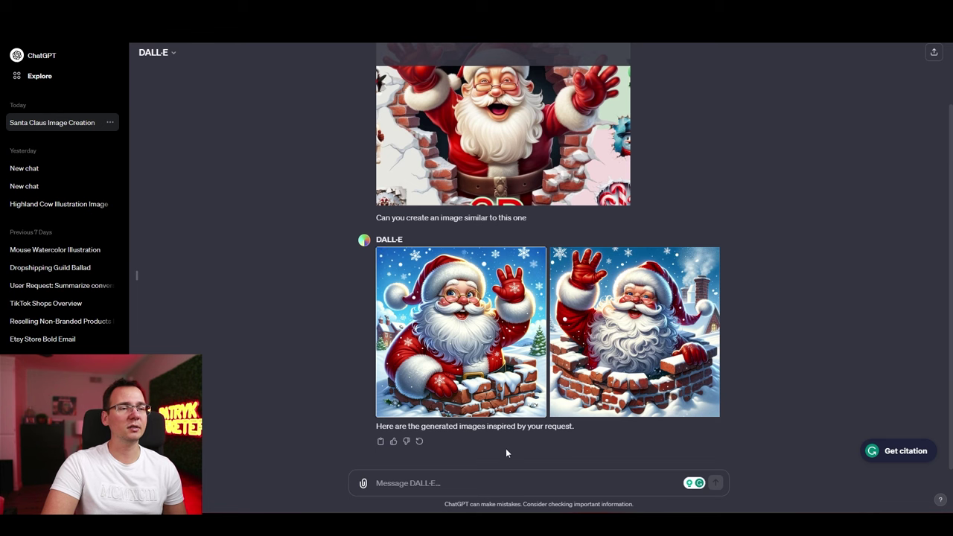
{"action": "left_click", "coordinate": [497, 477]}
{"action": "type", "text": "can you"}
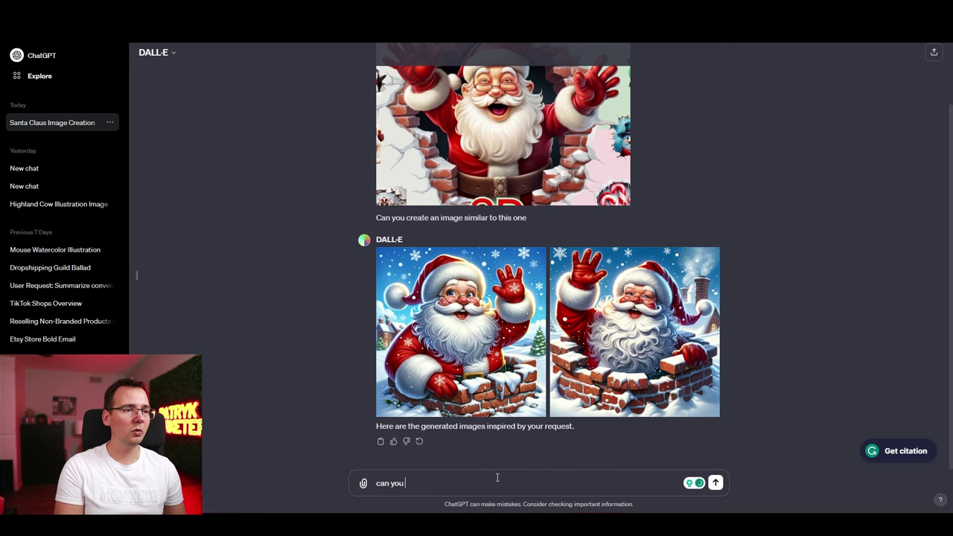
{"action": "type", "text": " make this ima"}
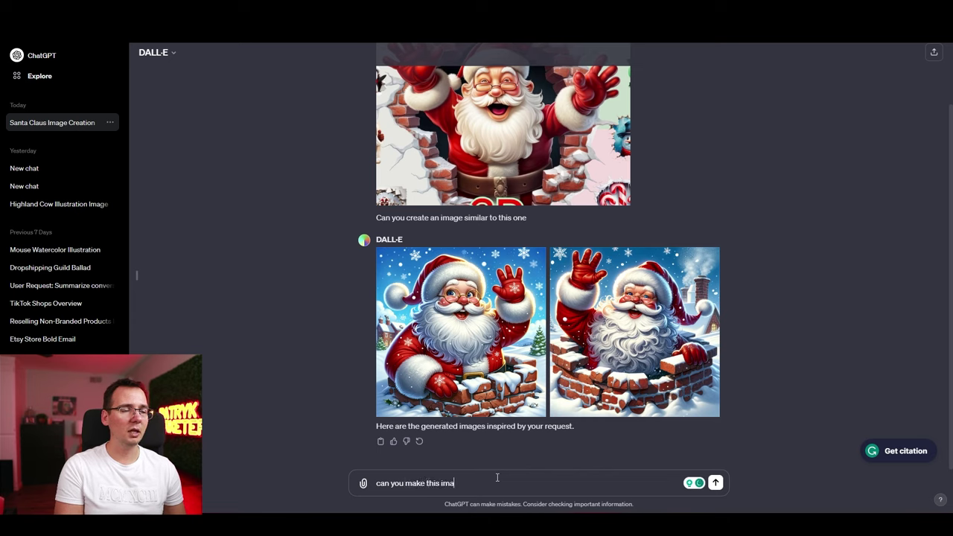
{"action": "type", "text": "ge on transp"}
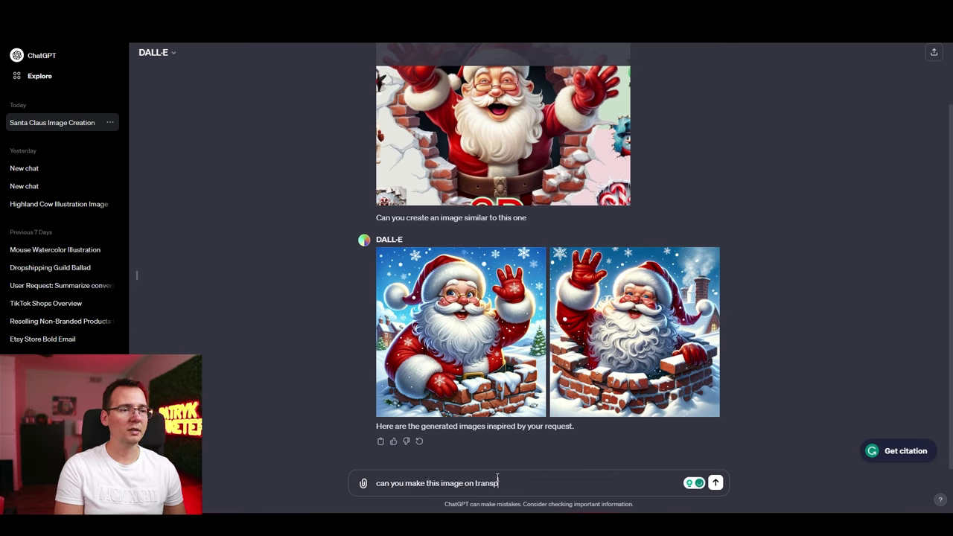
{"action": "type", "text": "arent backgrou"}
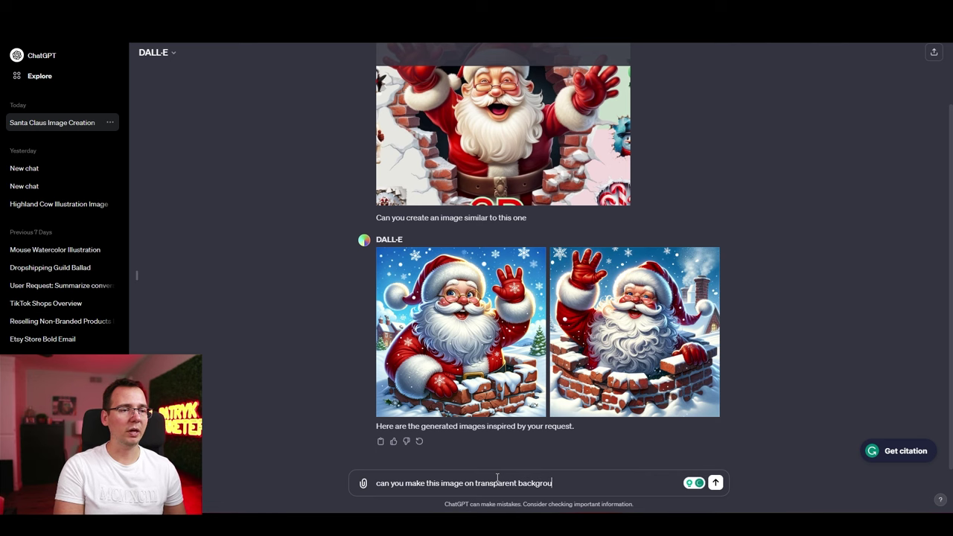
{"action": "type", "text": "nd"}
{"action": "key", "text": "Return"}
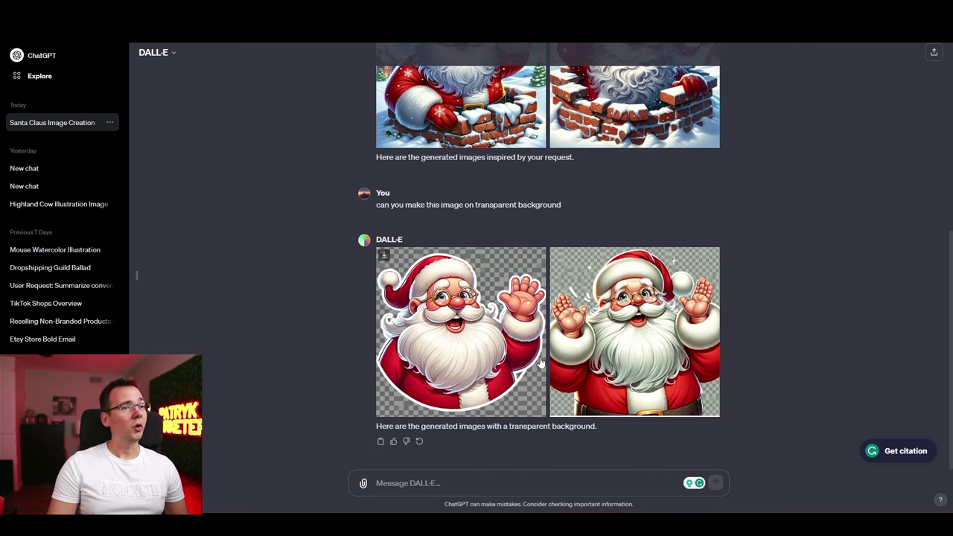
- Preview both transparent-background Santa images full-size
{"action": "left_click", "coordinate": [538, 360]}
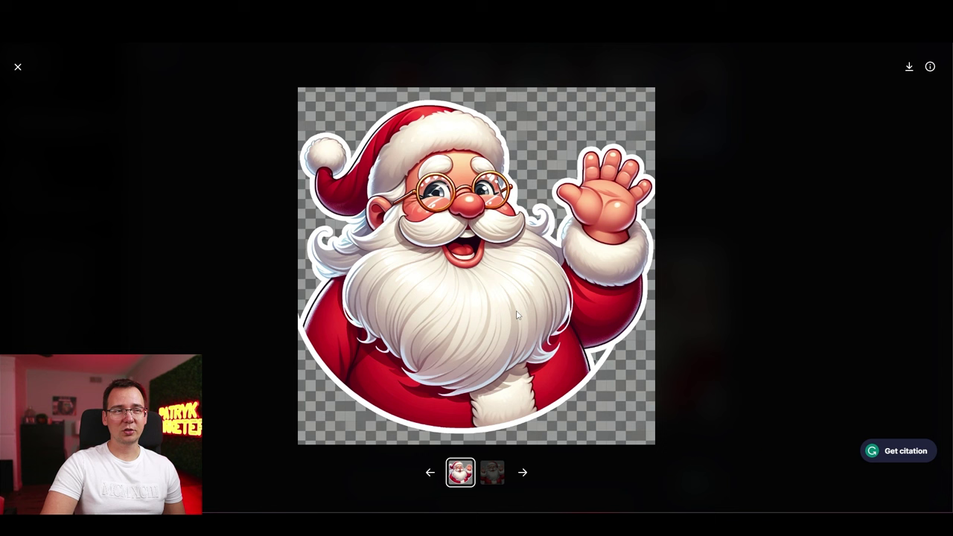
{"action": "key", "text": "Escape"}
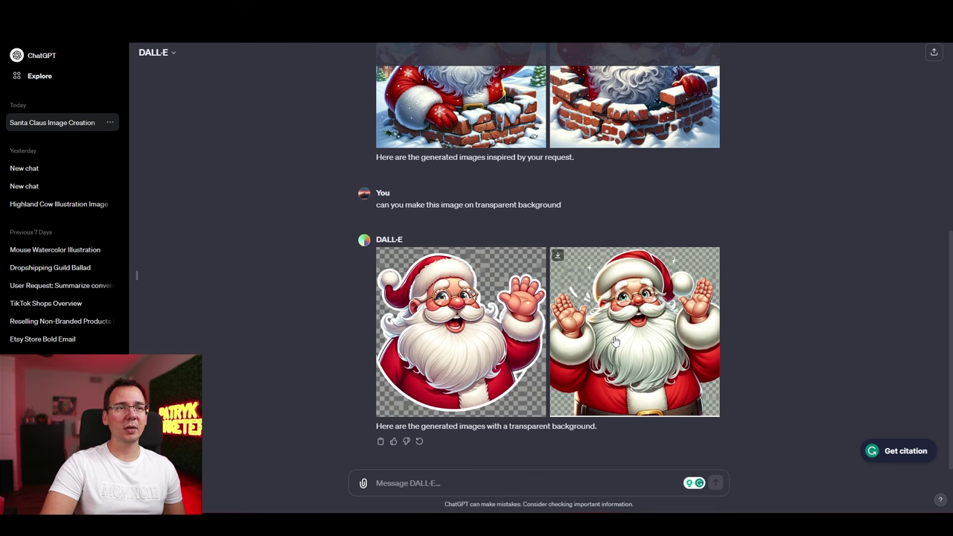
{"action": "left_click", "coordinate": [613, 335]}
{"action": "left_click", "coordinate": [794, 339]}
{"action": "scroll", "coordinate": [796, 327], "scroll_direction": "up", "scroll_amount": 2}
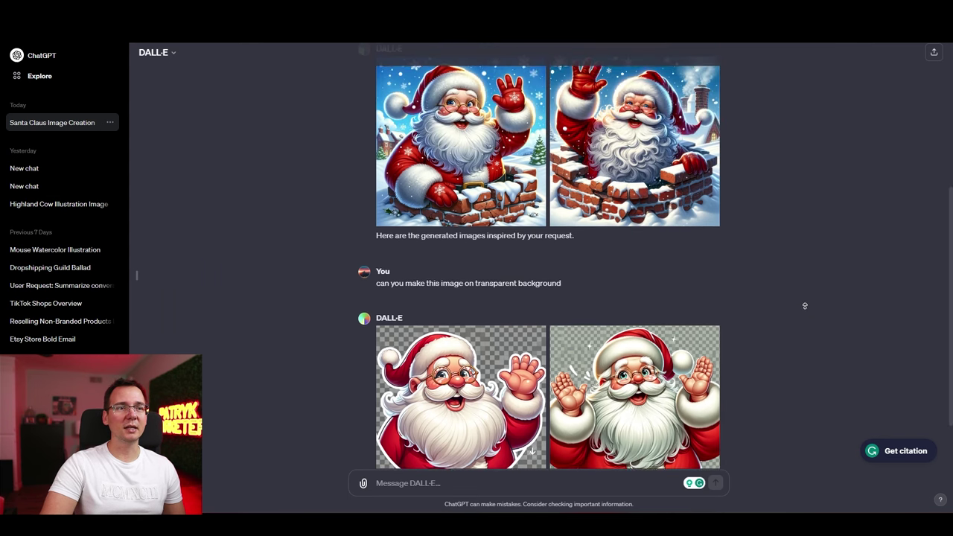
{"action": "scroll", "coordinate": [802, 355], "scroll_direction": "down", "scroll_amount": 2}
{"action": "left_click", "coordinate": [623, 338]}
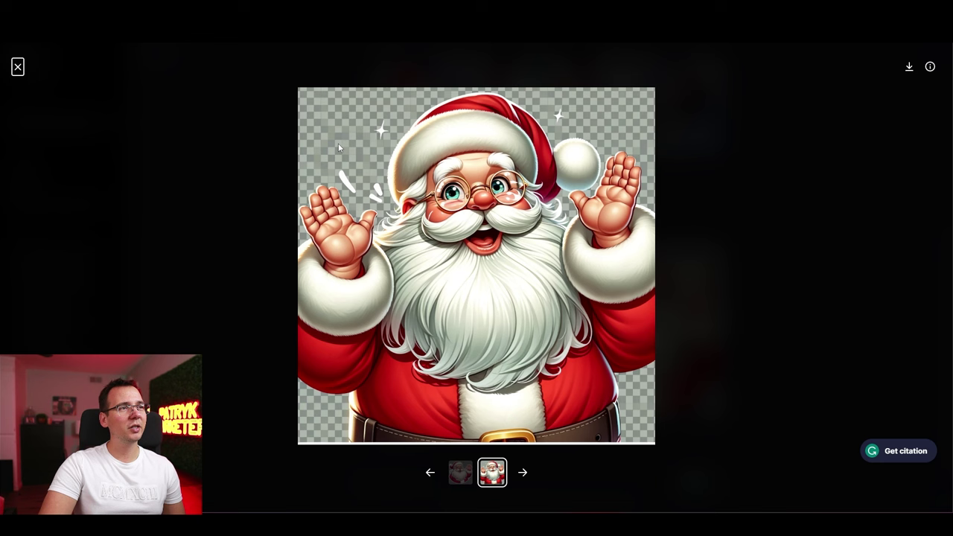
{"action": "key", "text": "Escape"}
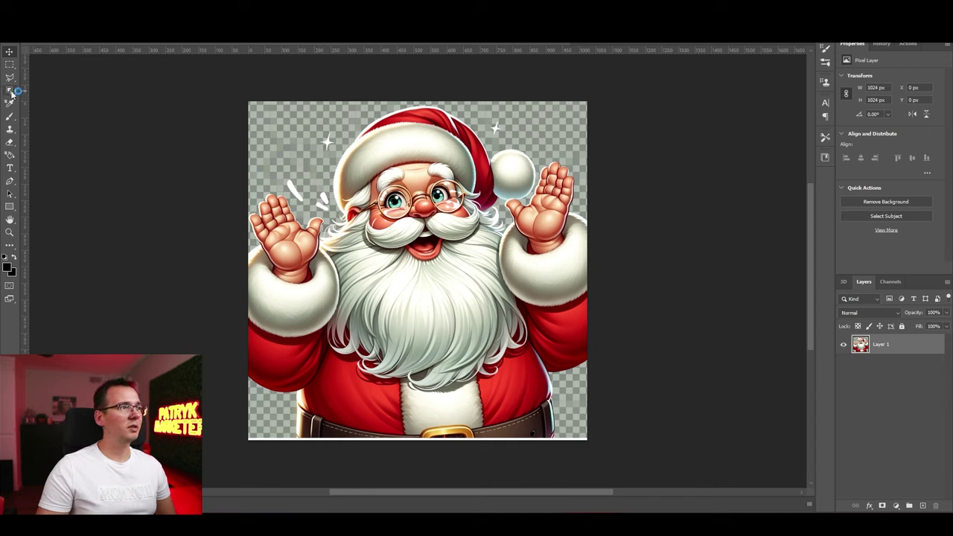
- Select the Santa figure with Object Selection and test-move the selection
{"action": "left_click", "coordinate": [10, 90]}
{"action": "left_click", "coordinate": [451, 278]}
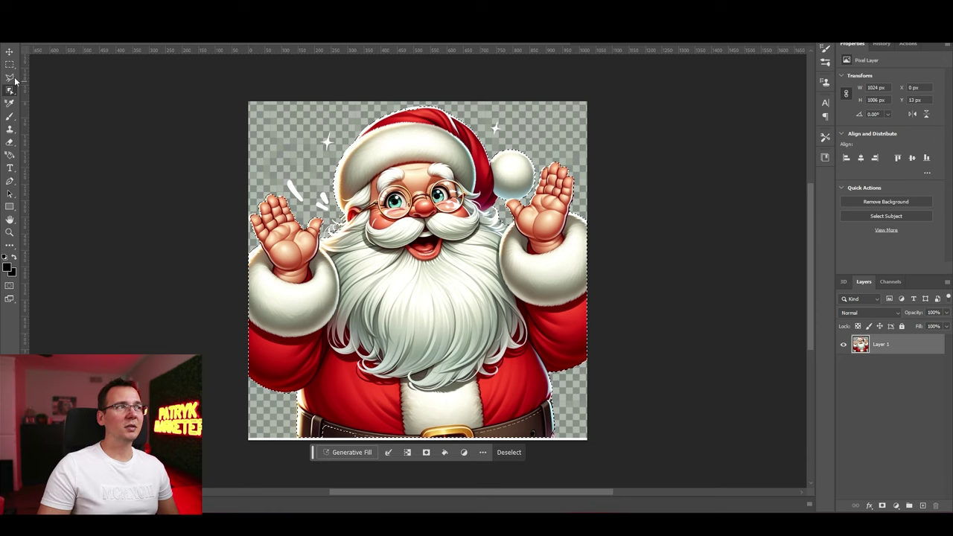
{"action": "left_click", "coordinate": [9, 51]}
{"action": "left_click_drag", "start_coordinate": [455, 149], "coordinate": [459, 172]}
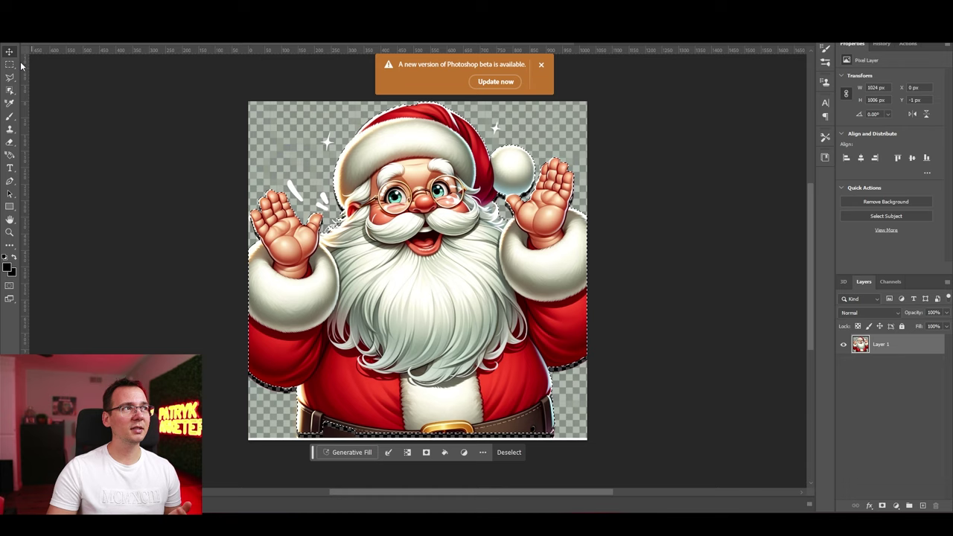
{"action": "left_click_drag", "start_coordinate": [449, 253], "coordinate": [477, 287]}
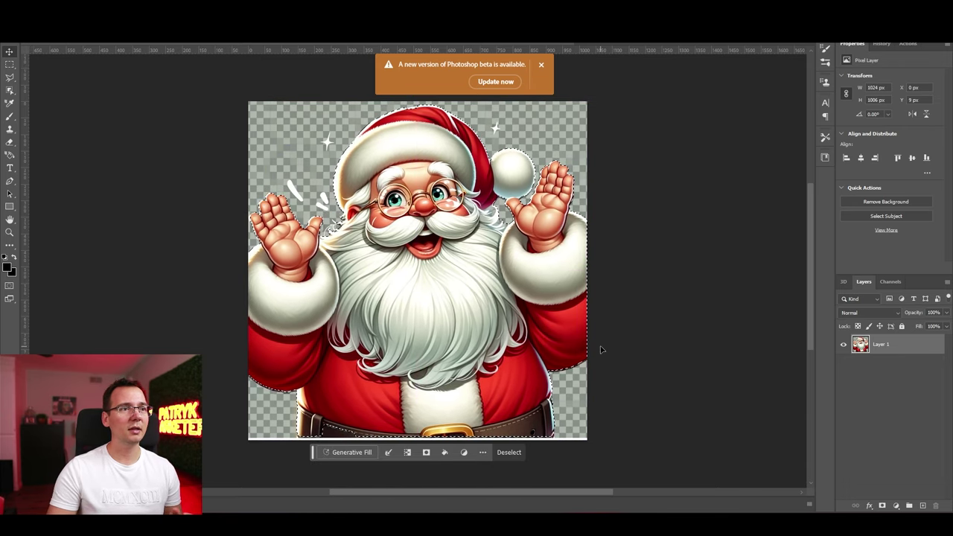
- Copy Santa to a new layer, delete the original Layer 1, and reposition him on the canvas
{"action": "key", "text": "ctrl+j"}
{"action": "left_click", "coordinate": [878, 364]}
{"action": "key", "text": "Delete"}
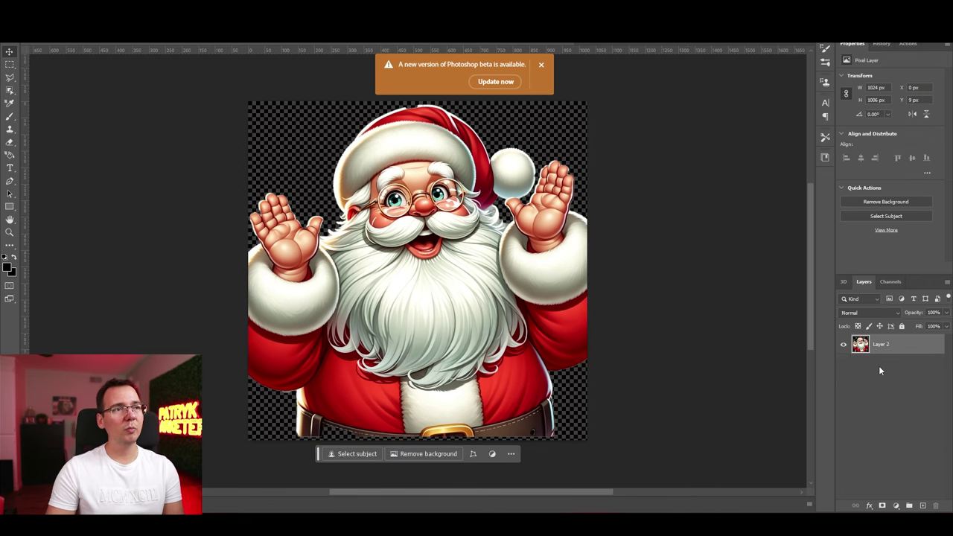
{"action": "left_click_drag", "start_coordinate": [458, 277], "coordinate": [455, 261]}
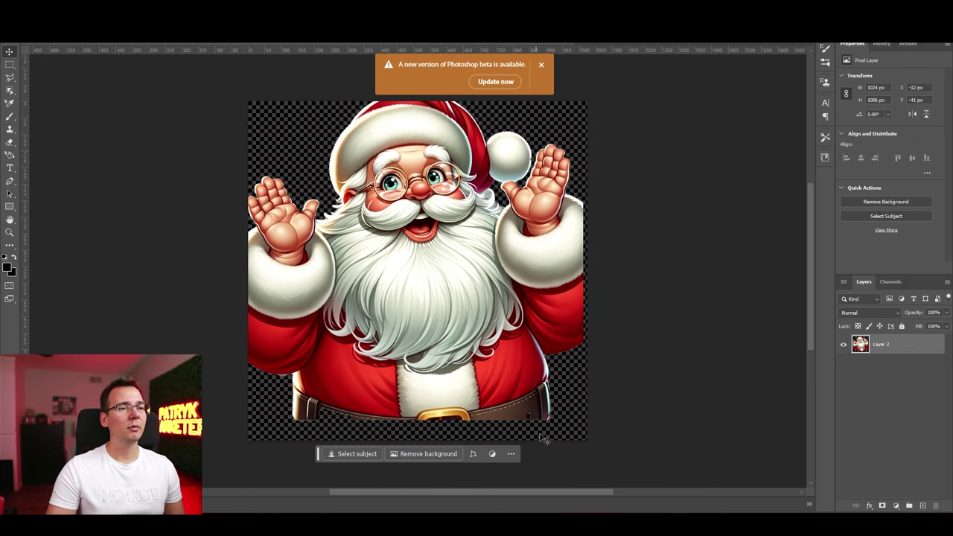
{"action": "left_click_drag", "start_coordinate": [421, 417], "coordinate": [428, 448]}
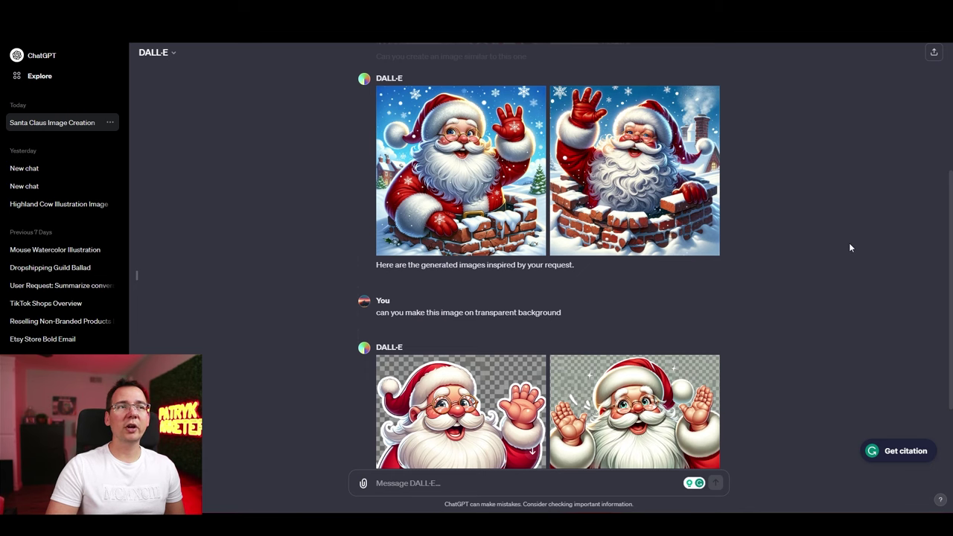
{"action": "left_click", "coordinate": [462, 144]}
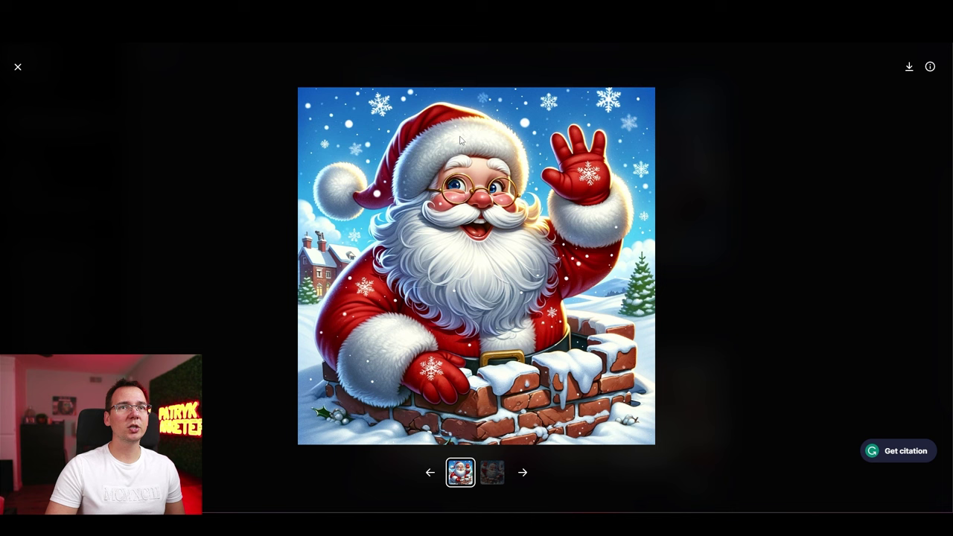
{"action": "left_click", "coordinate": [930, 67]}
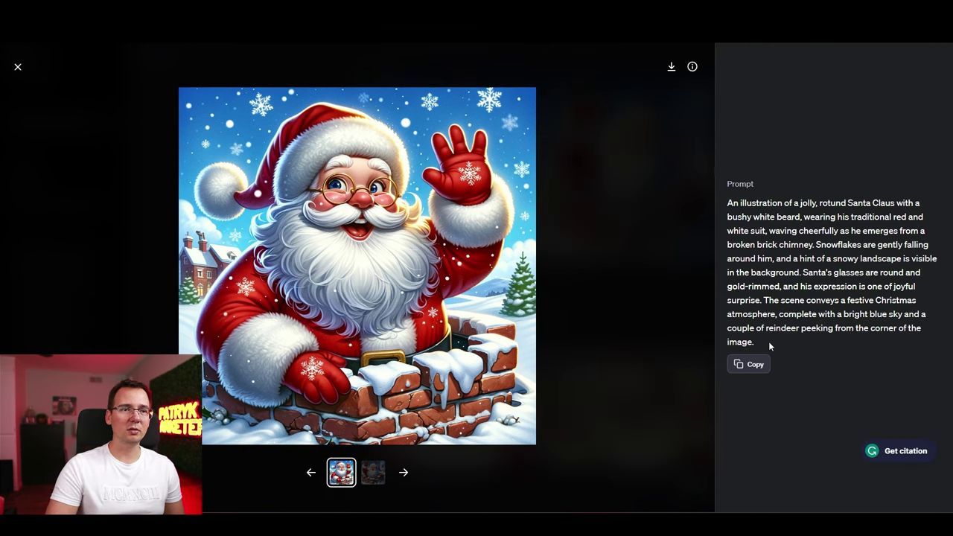
{"action": "left_click_drag", "start_coordinate": [762, 342], "coordinate": [729, 204]}
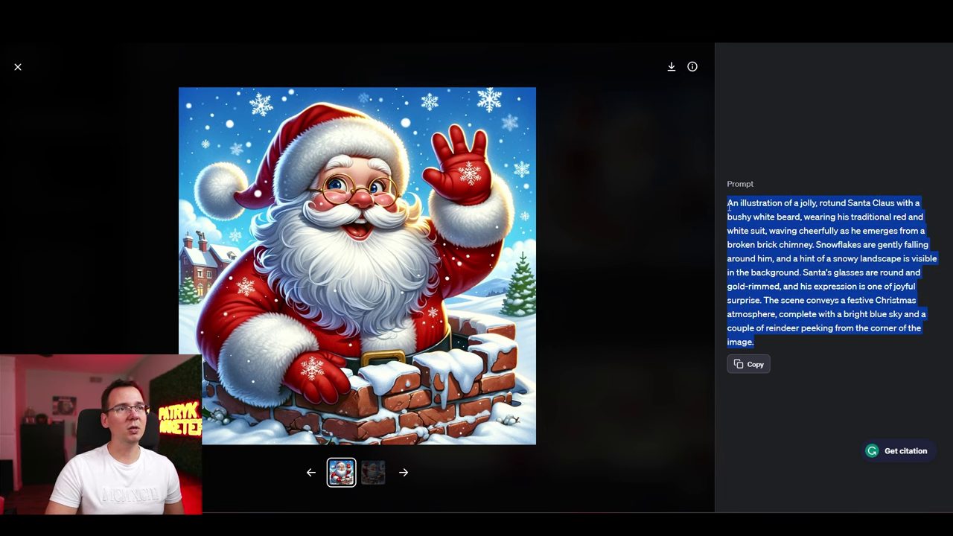
{"action": "key", "text": "Escape"}
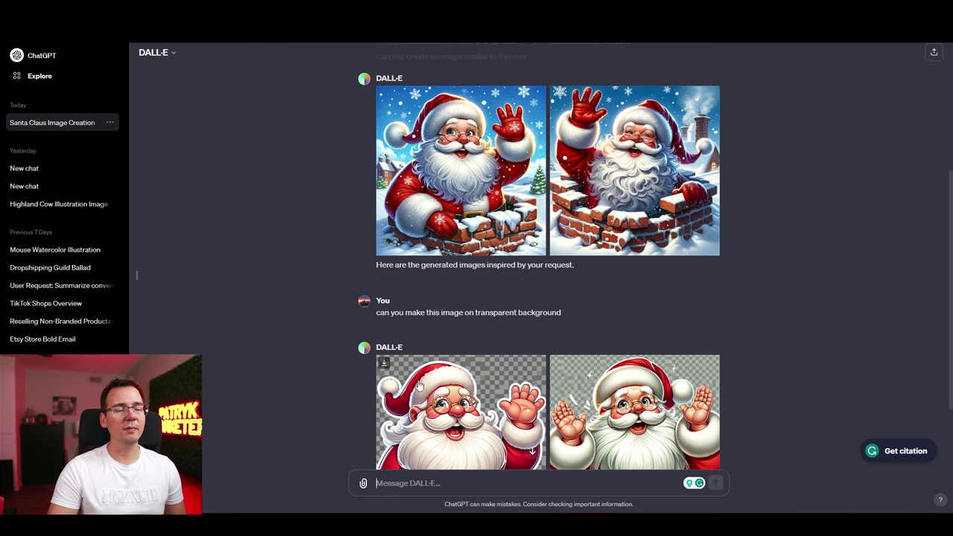
- Paste the Santa prompt, add 'on white background' after 'chimney', and send it to DALL-E
{"action": "key", "text": "ctrl+v"}
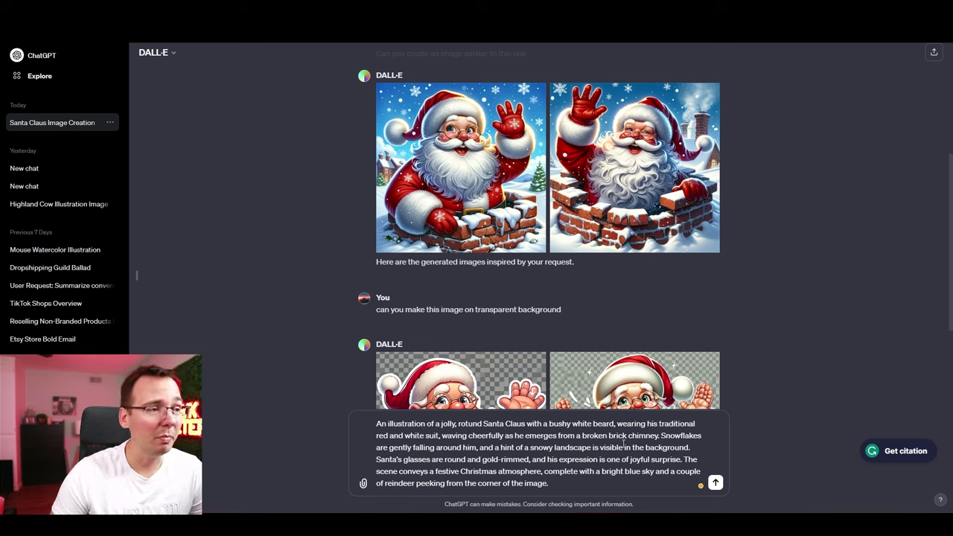
{"action": "left_click_drag", "start_coordinate": [373, 422], "coordinate": [615, 421]}
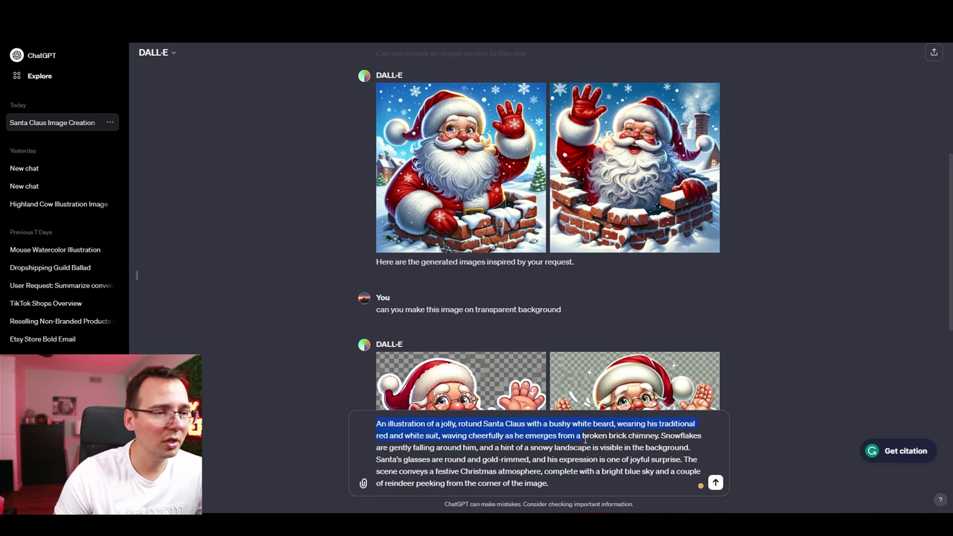
{"action": "left_click_drag", "start_coordinate": [658, 435], "coordinate": [662, 433]}
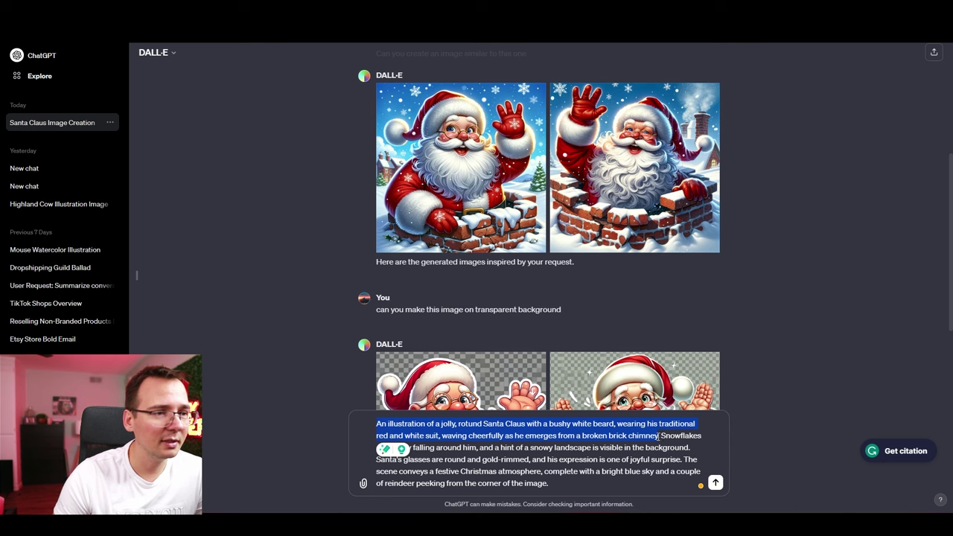
{"action": "left_click", "coordinate": [657, 436]}
{"action": "type", "text": "on white"}
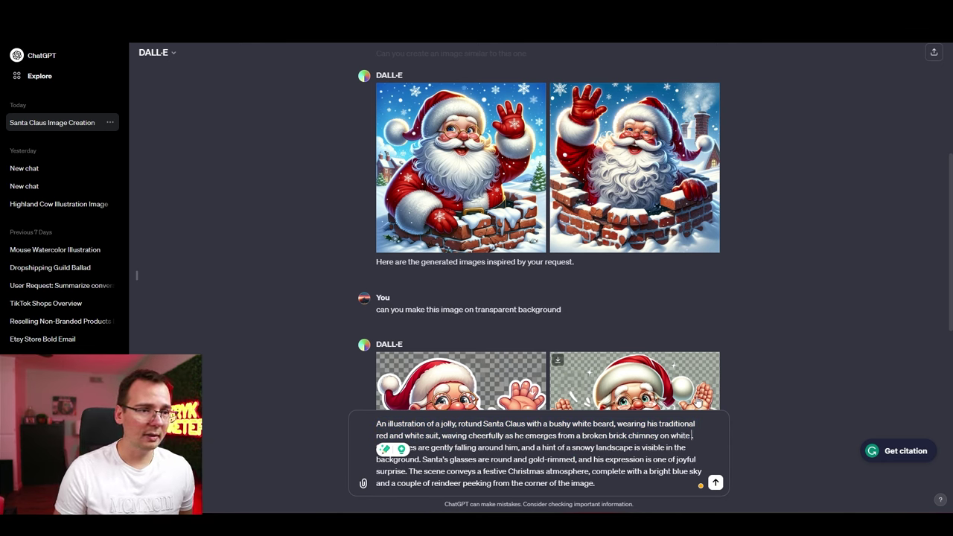
{"action": "type", "text": " background"}
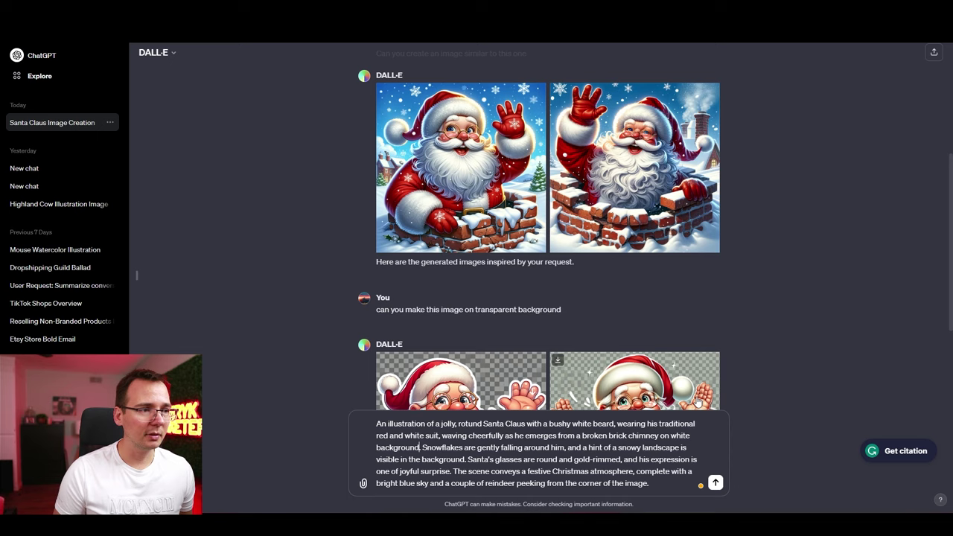
{"action": "key", "text": "Return"}
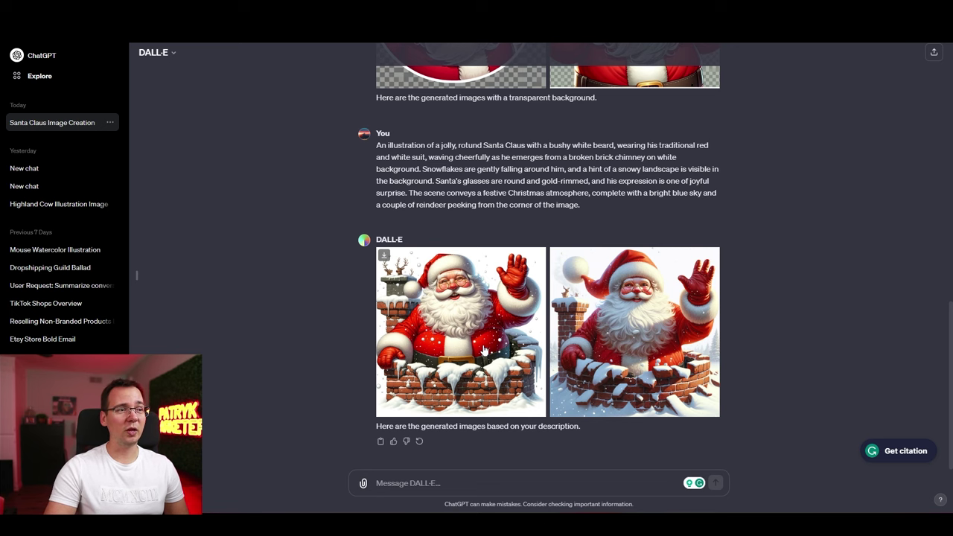
- View the first and second white-background chimney Santa images full-size
{"action": "left_click", "coordinate": [483, 349]}
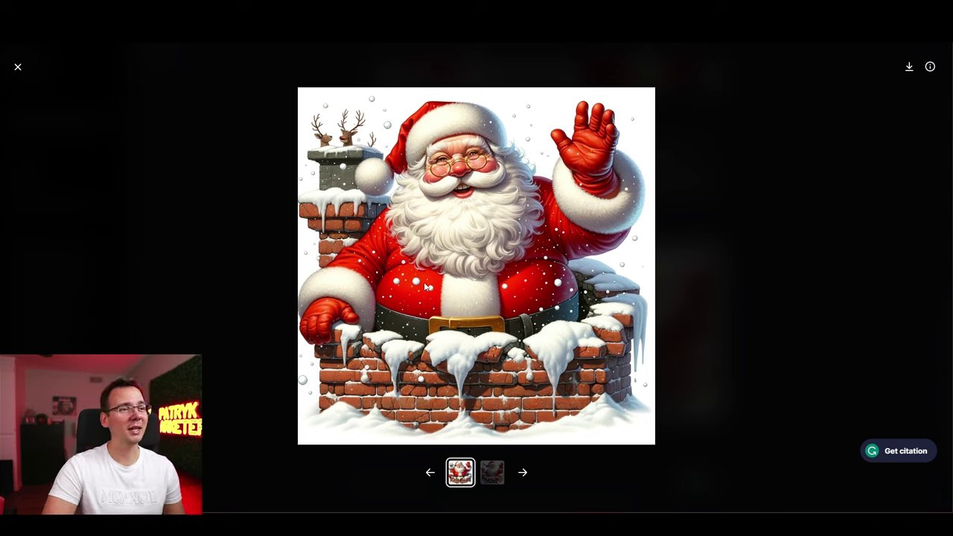
{"action": "key", "text": "Escape"}
{"action": "left_click", "coordinate": [633, 359]}
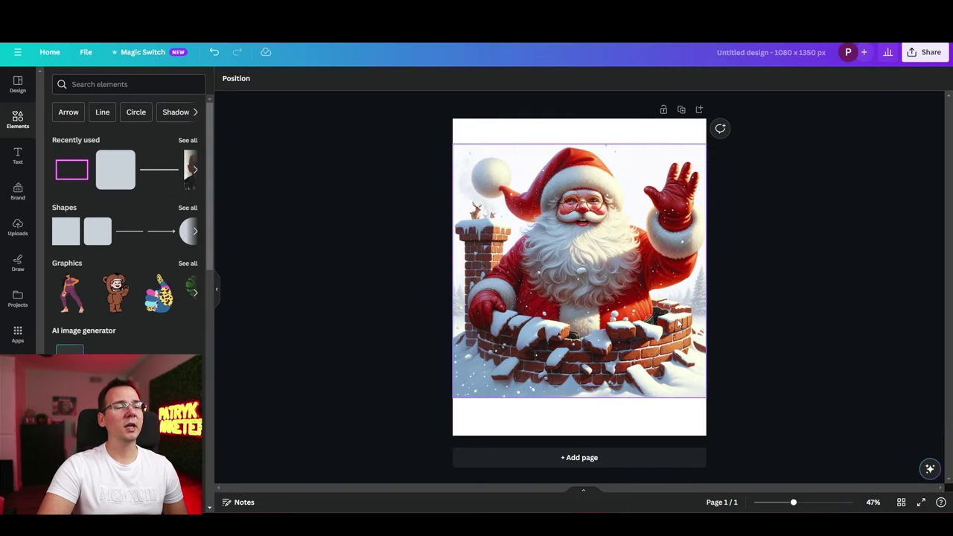
- Run BG Remover on the Santa-in-chimney image and check the result
{"action": "left_click", "coordinate": [643, 295]}
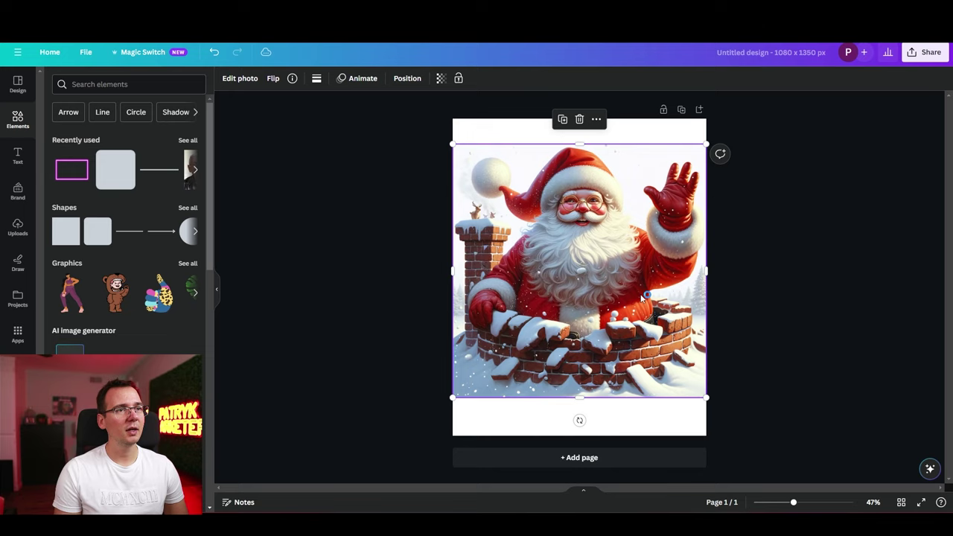
{"action": "left_click", "coordinate": [232, 80]}
{"action": "left_click", "coordinate": [72, 156]}
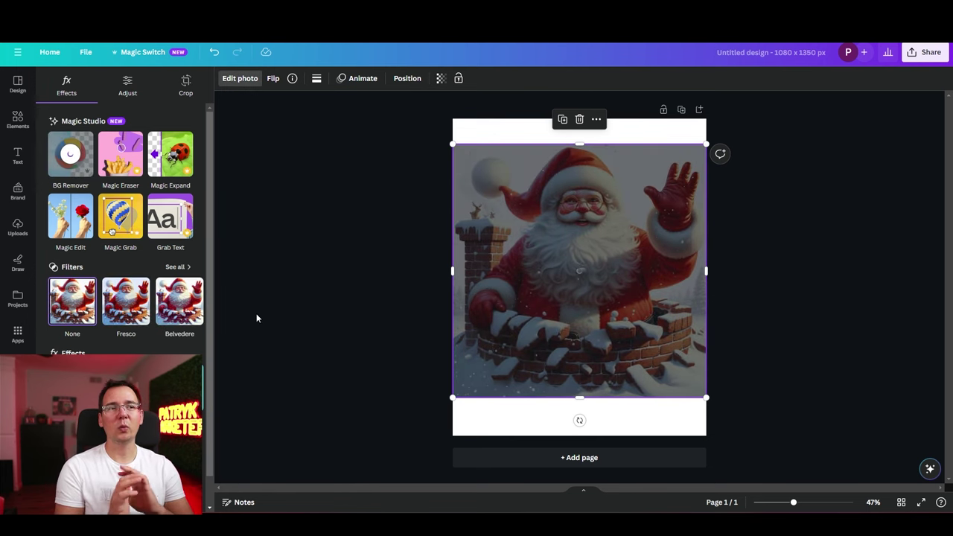
{"action": "left_click", "coordinate": [256, 319]}
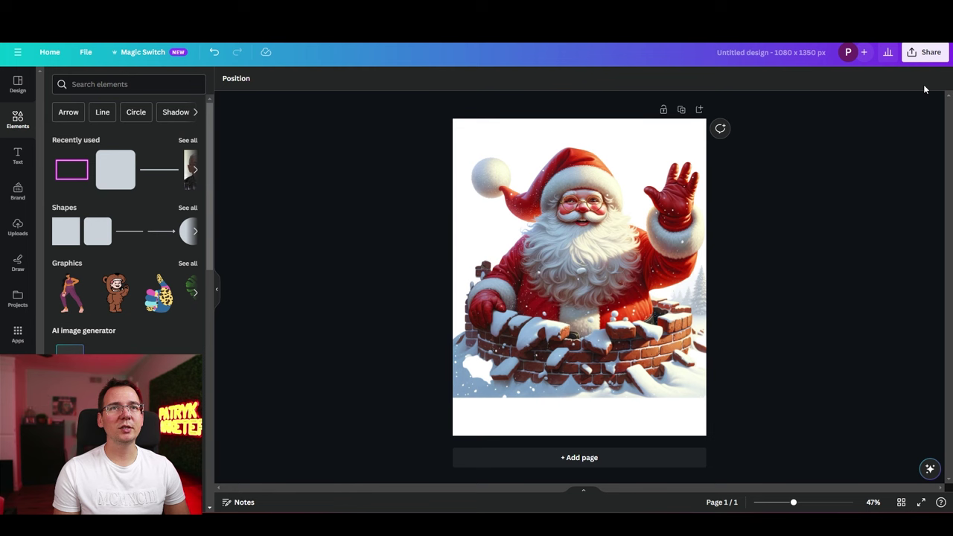
{"action": "left_click", "coordinate": [926, 54]}
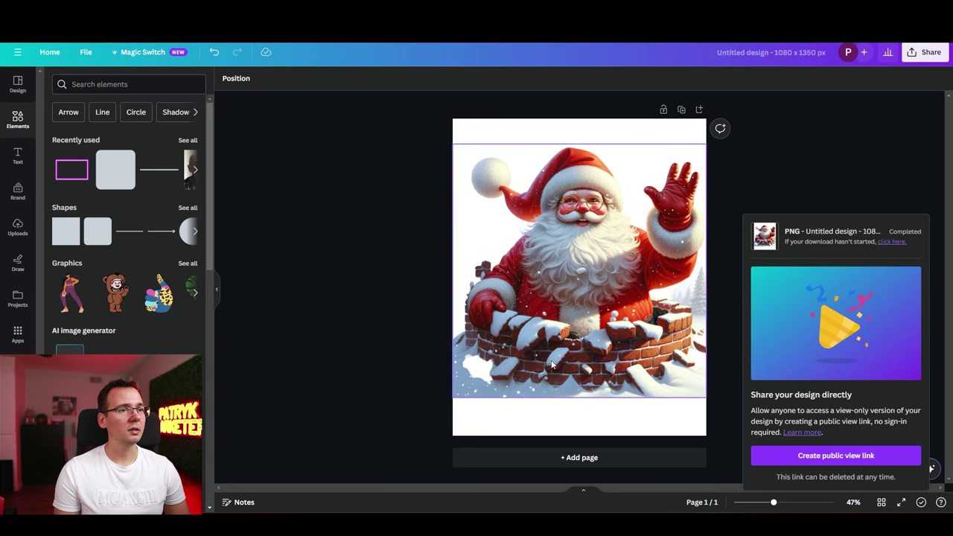
- Reapply the background removal and restore the bottom snow and bricks with the Restore brush
{"action": "left_click", "coordinate": [563, 356]}
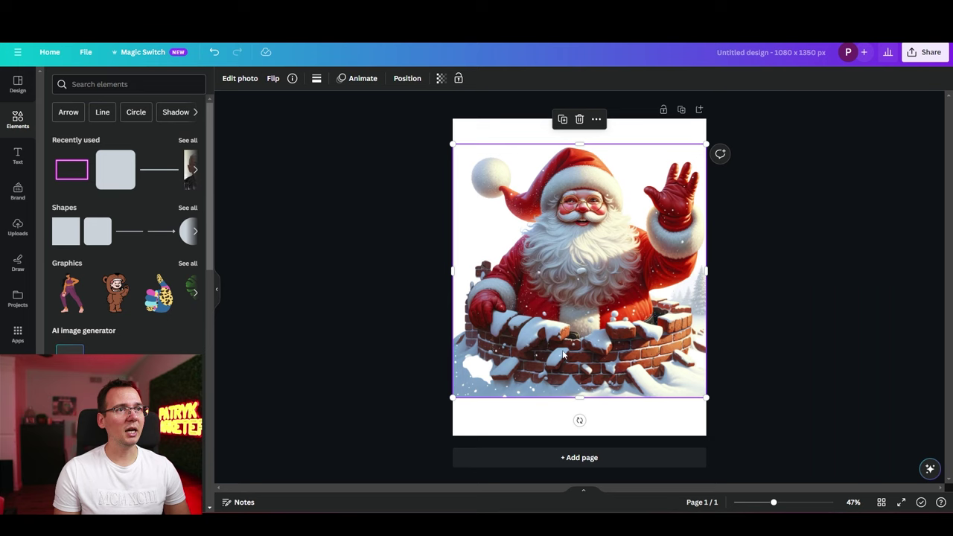
{"action": "key", "text": "ctrl+z"}
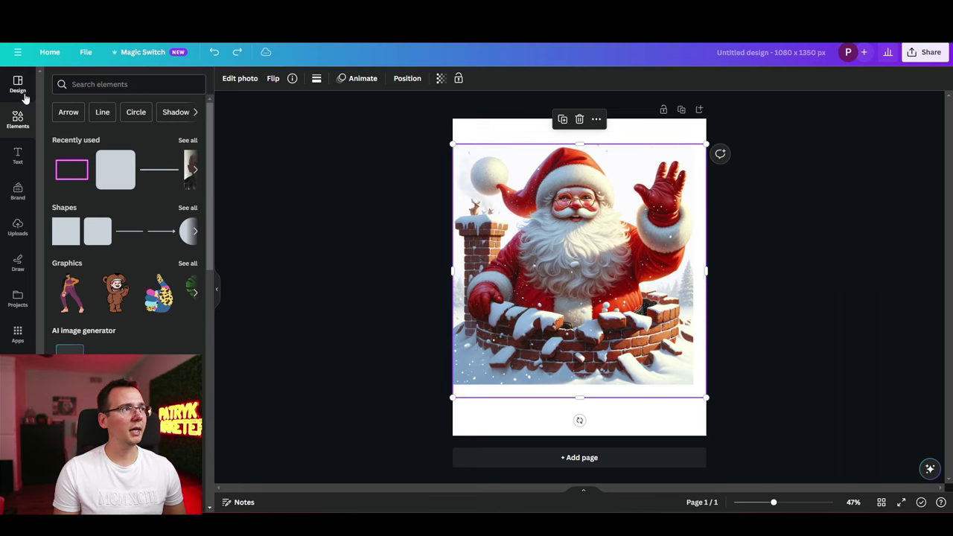
{"action": "key", "text": "ctrl+y"}
{"action": "left_click", "coordinate": [73, 154]}
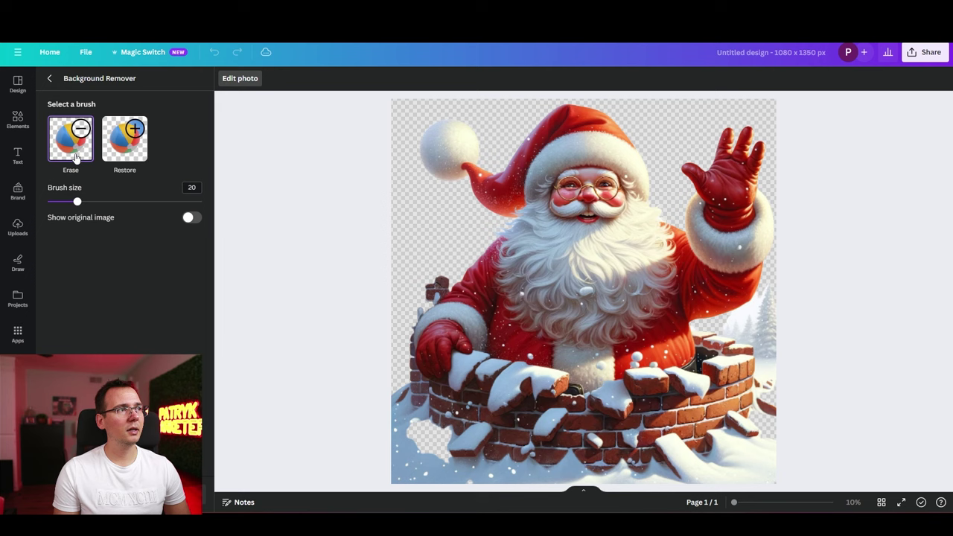
{"action": "left_click", "coordinate": [120, 149]}
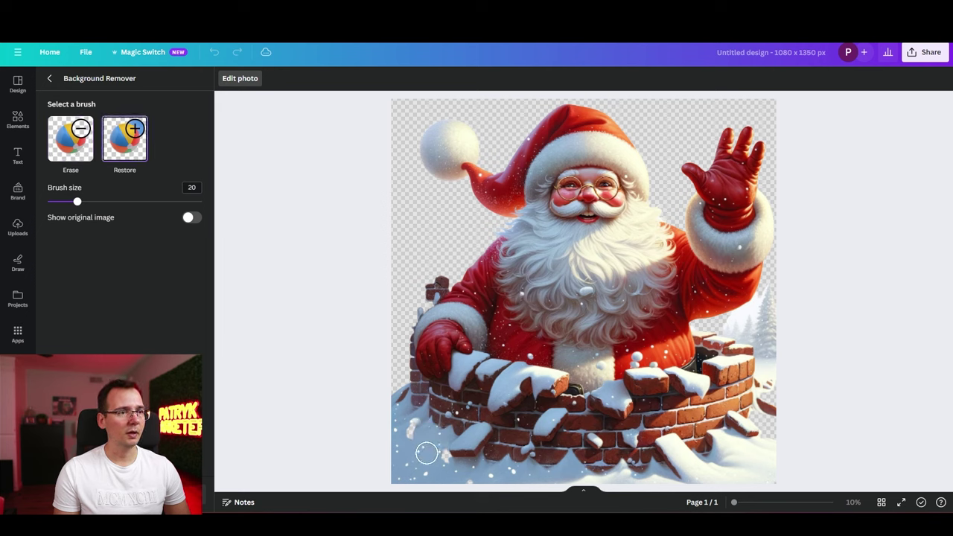
{"action": "left_click_drag", "start_coordinate": [425, 425], "coordinate": [415, 417]}
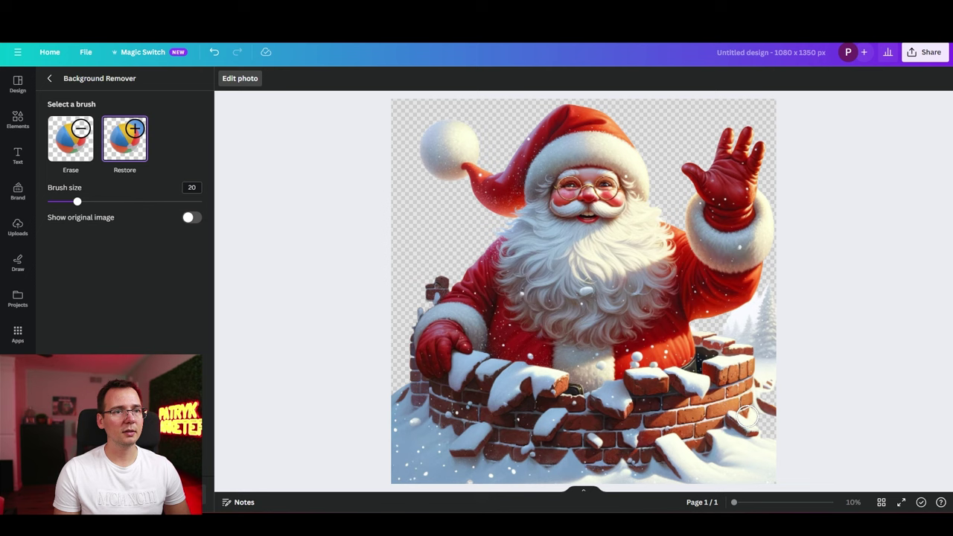
{"action": "mouse_move", "coordinate": [748, 417]}
{"action": "left_mouse_down"}
{"action": "mouse_move", "coordinate": [765, 385]}
{"action": "mouse_move", "coordinate": [771, 429]}
{"action": "mouse_move", "coordinate": [753, 447]}
{"action": "left_mouse_up"}
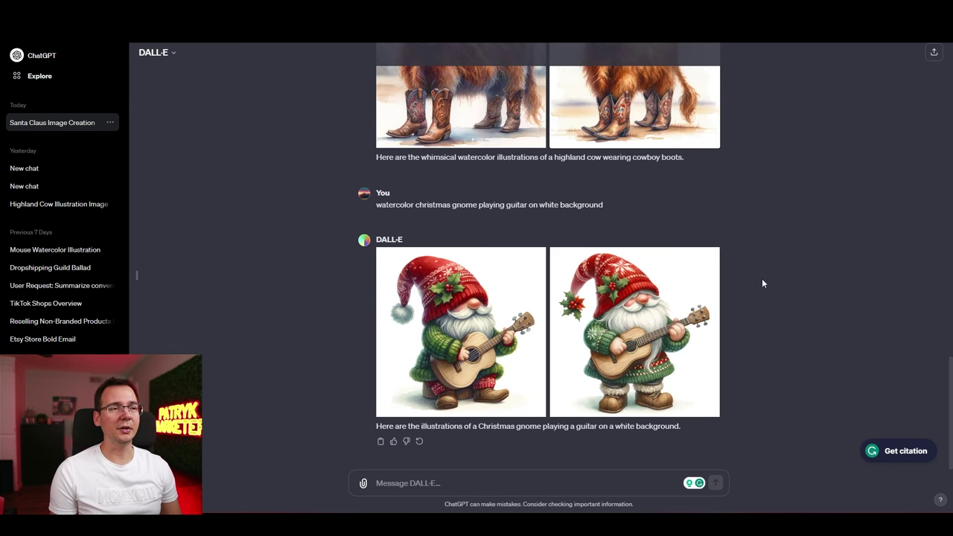
{"action": "mouse_move", "coordinate": [677, 321]}
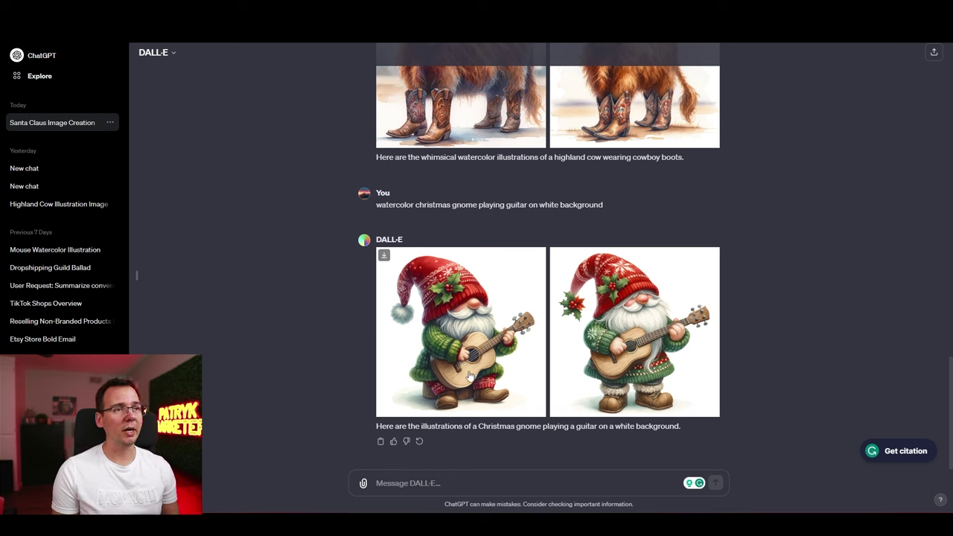
{"action": "left_click", "coordinate": [469, 377]}
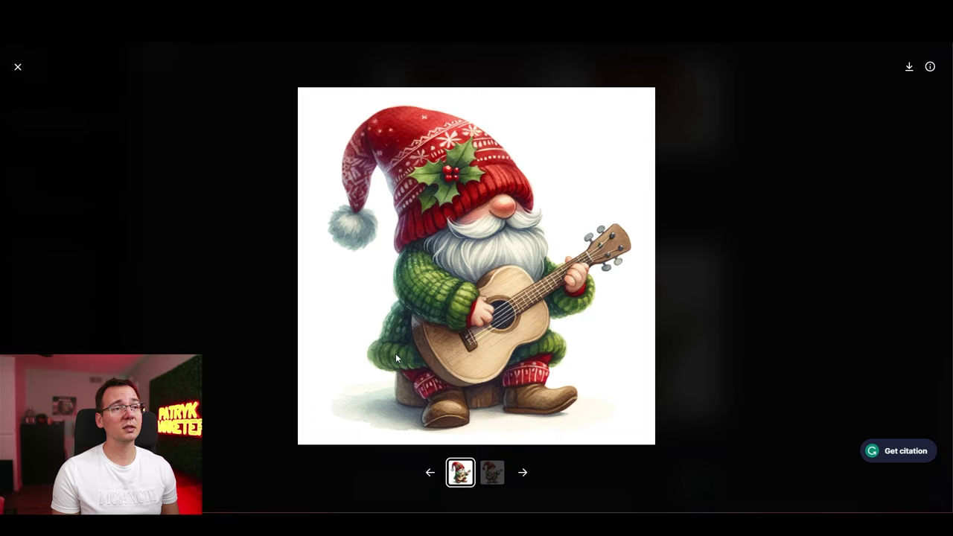
{"action": "key", "text": "Escape"}
{"action": "left_click", "coordinate": [580, 320]}
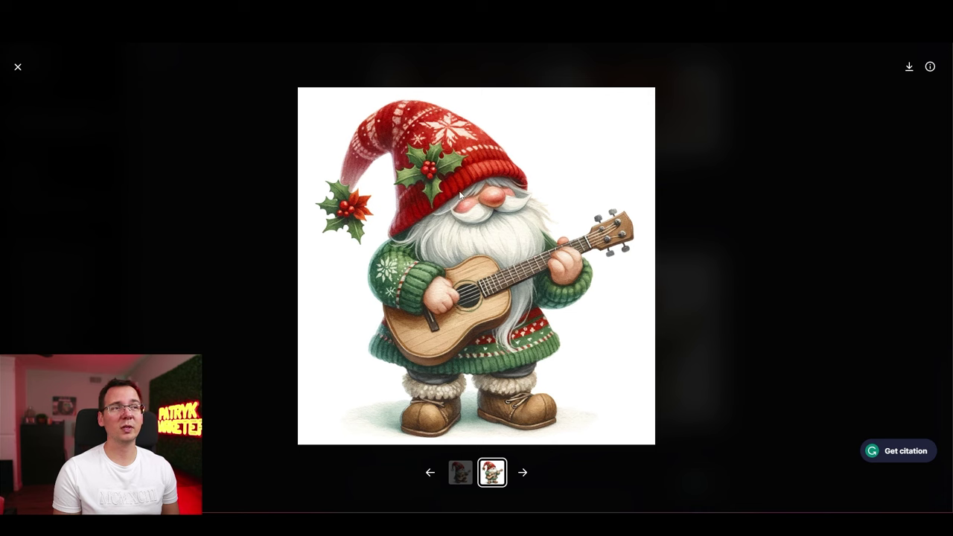
{"action": "key", "text": "Escape"}
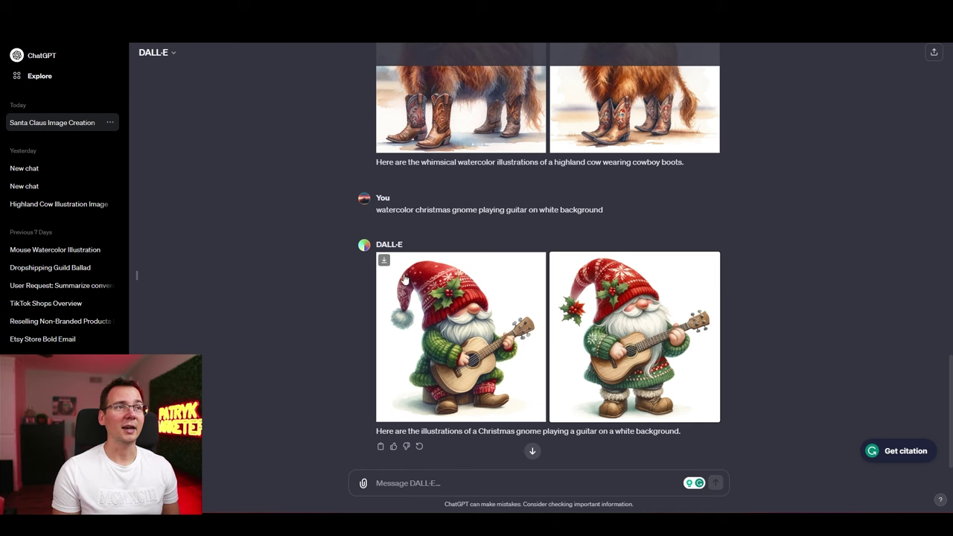
{"action": "scroll", "coordinate": [564, 260], "scroll_direction": "up", "scroll_amount": 3}
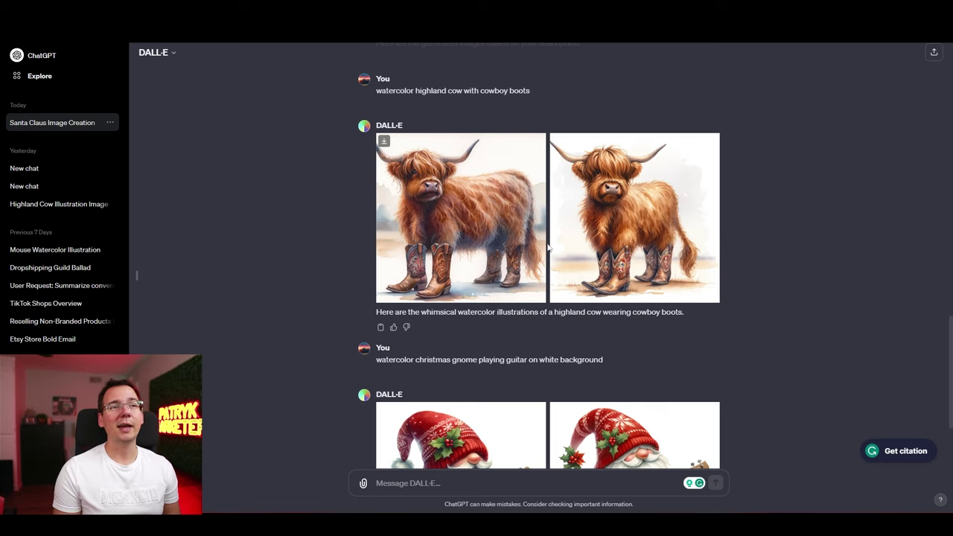
{"action": "left_click", "coordinate": [622, 251]}
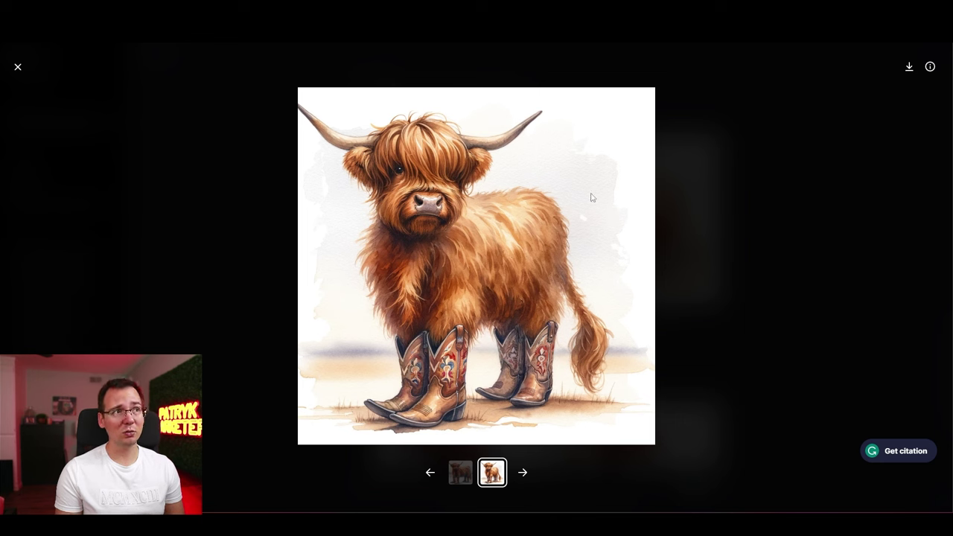
{"action": "left_click", "coordinate": [672, 185]}
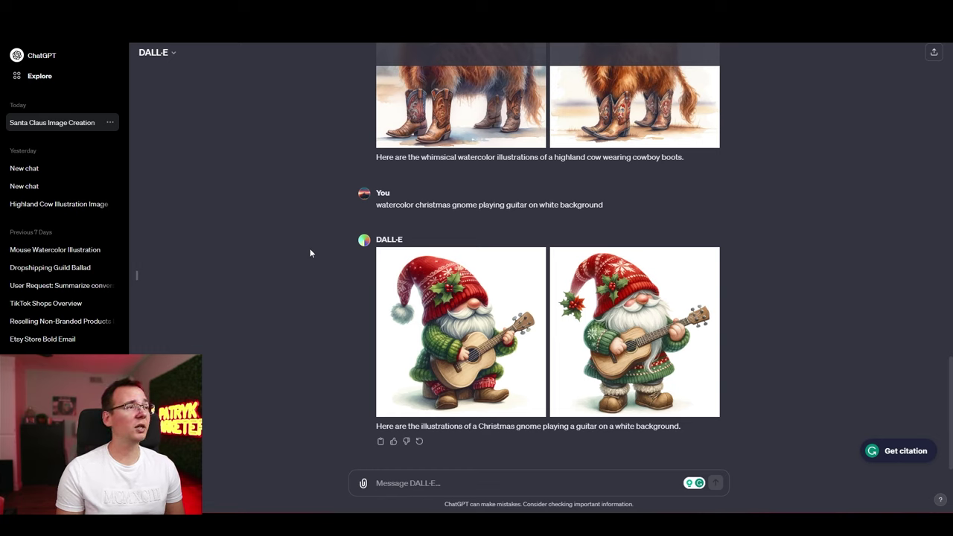
- Have Sticker Whiz generate the guitar-playing Christmas gnome sticker from the pasted prompt, then enlarge it
{"action": "left_click", "coordinate": [76, 83]}
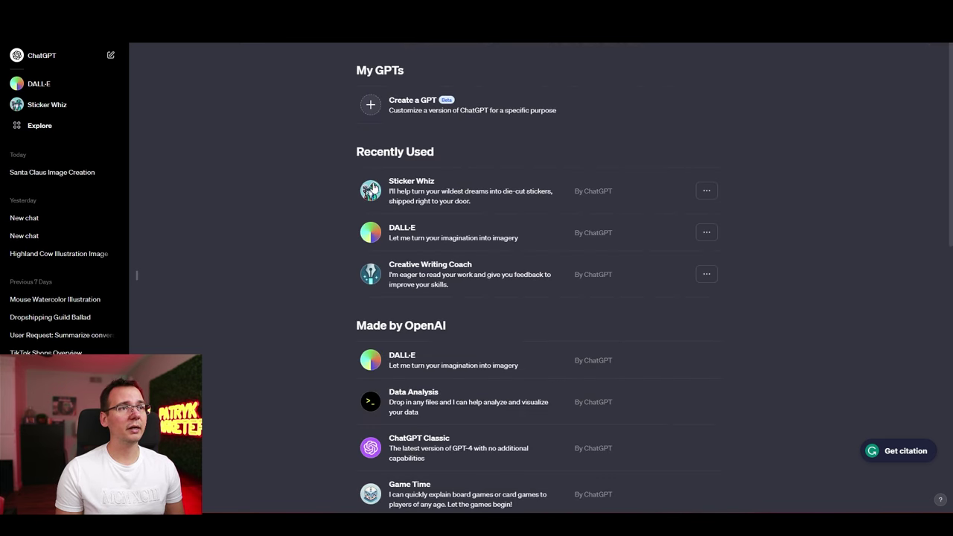
{"action": "left_click", "coordinate": [374, 187]}
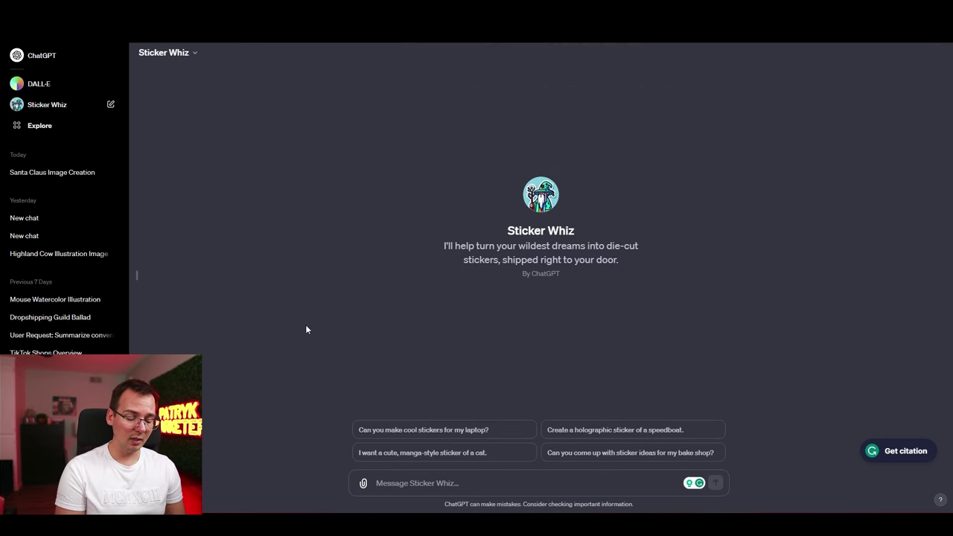
{"action": "type", "text": "create a christmas gnome playing guitar"}
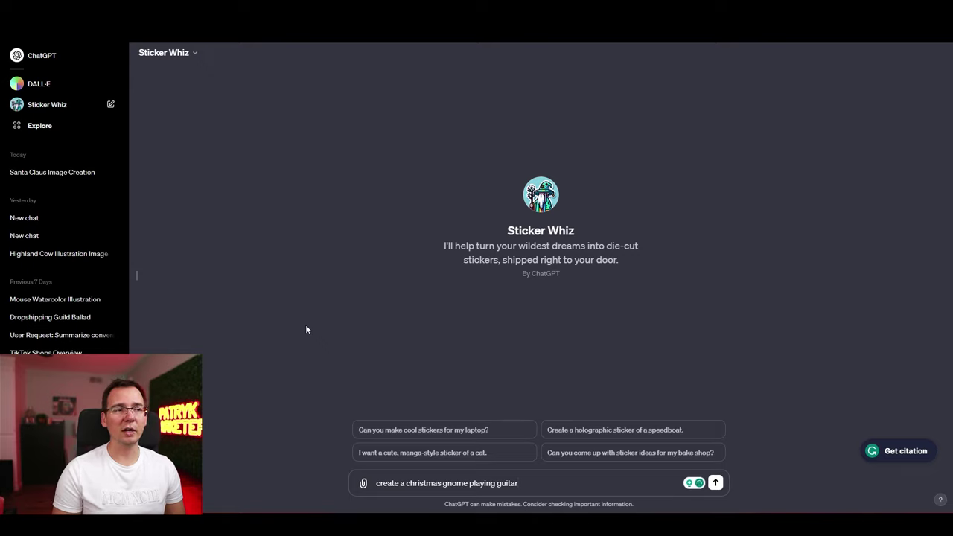
{"action": "key", "text": "Return"}
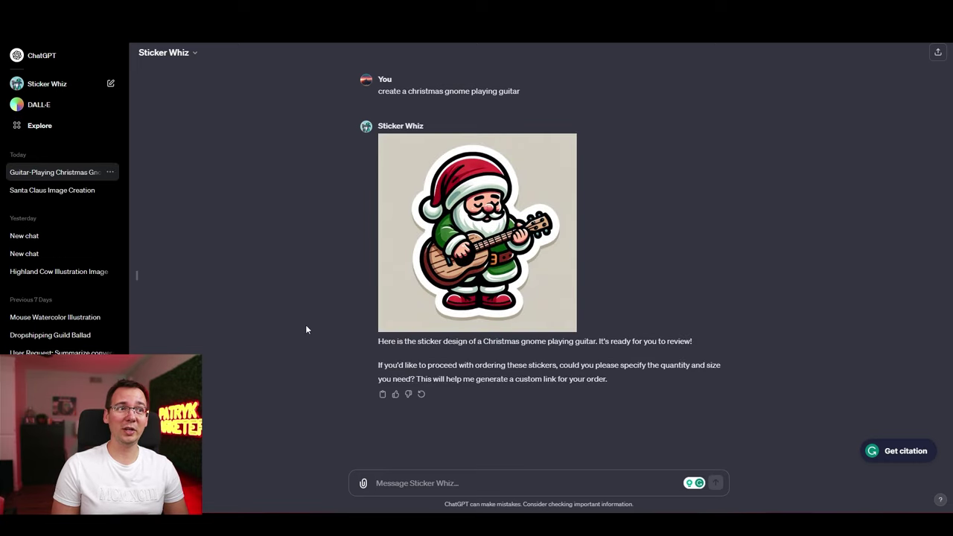
{"action": "left_click", "coordinate": [530, 205]}
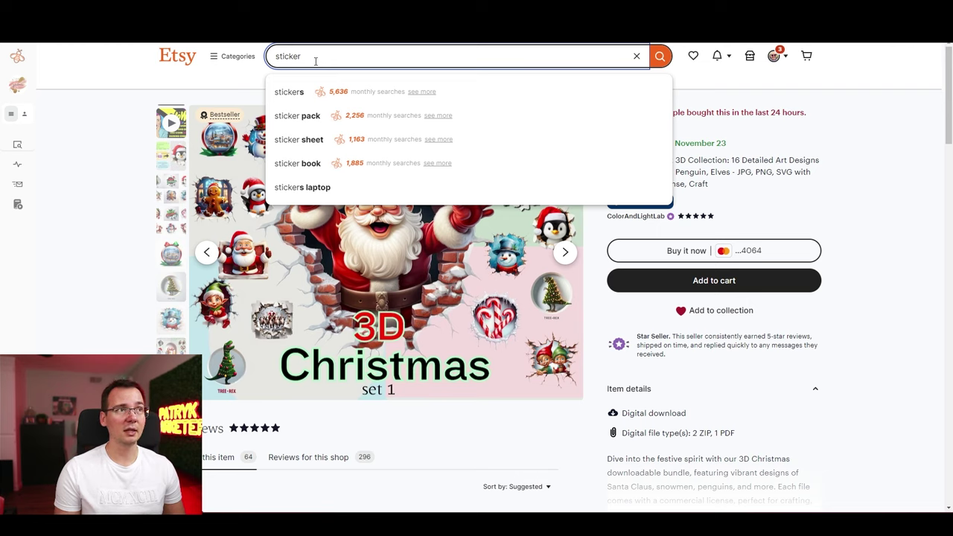
- Replace 'sticker' with 'clipart' in the Etsy search bar
{"action": "double_click", "coordinate": [316, 62]}
{"action": "type", "text": "clipart"}
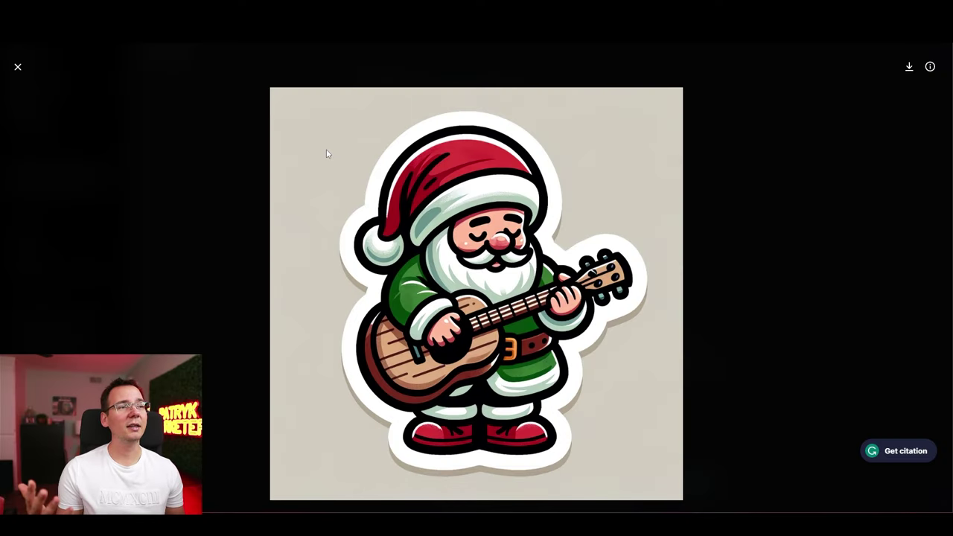
- Generate a guitar-playing Christmas gnome coloring page with Coloring Book Hero and enlarge it
{"action": "left_click", "coordinate": [195, 128]}
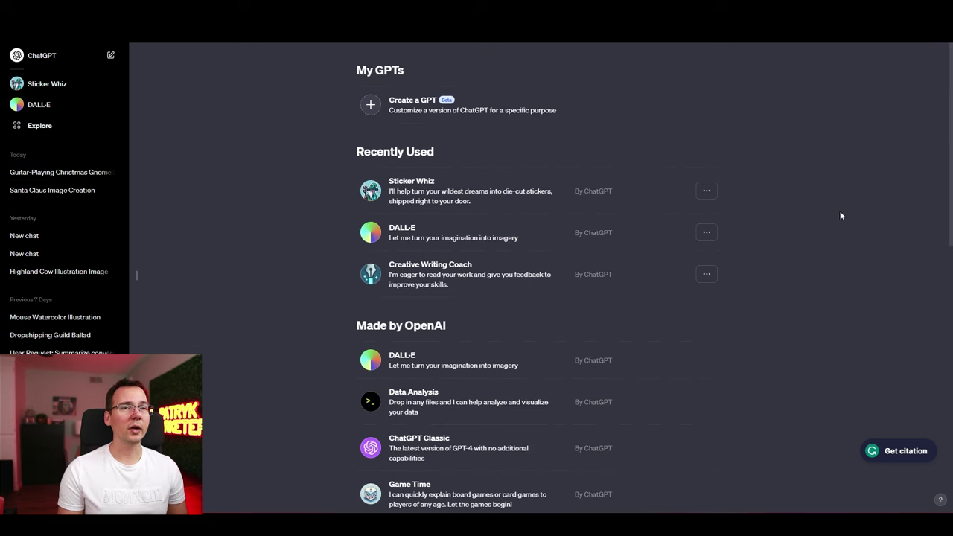
{"action": "scroll", "coordinate": [840, 213], "scroll_direction": "down", "scroll_amount": 6}
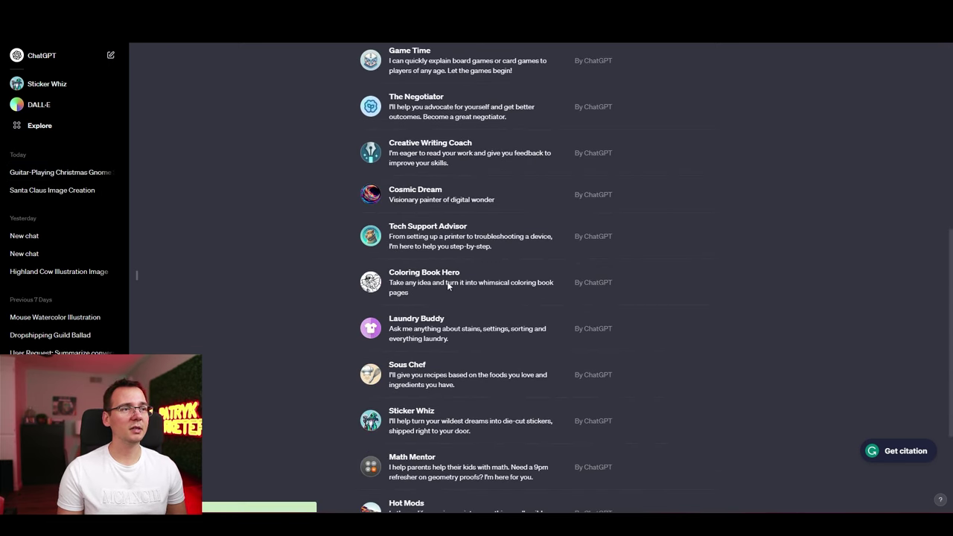
{"action": "left_click", "coordinate": [447, 284]}
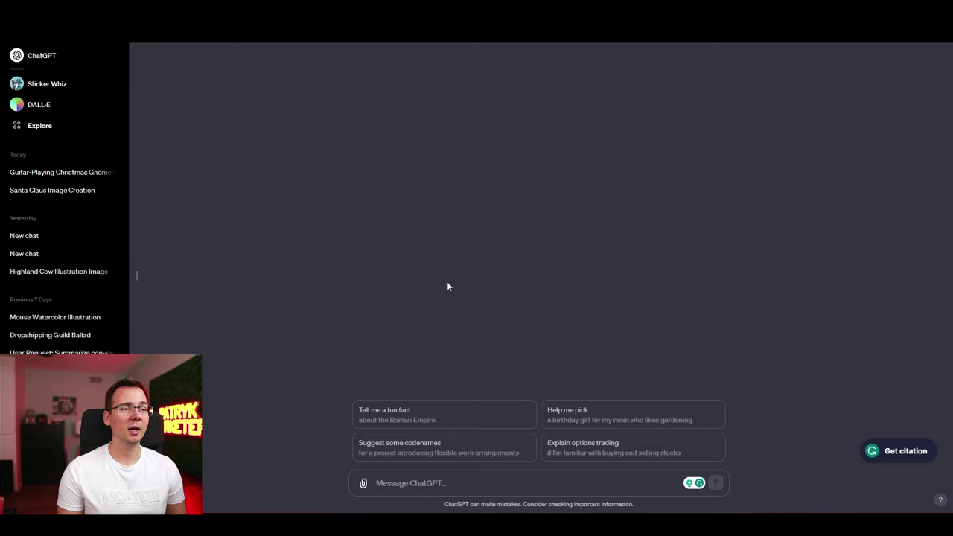
{"action": "type", "text": "create a christmas gnome playing guitar"}
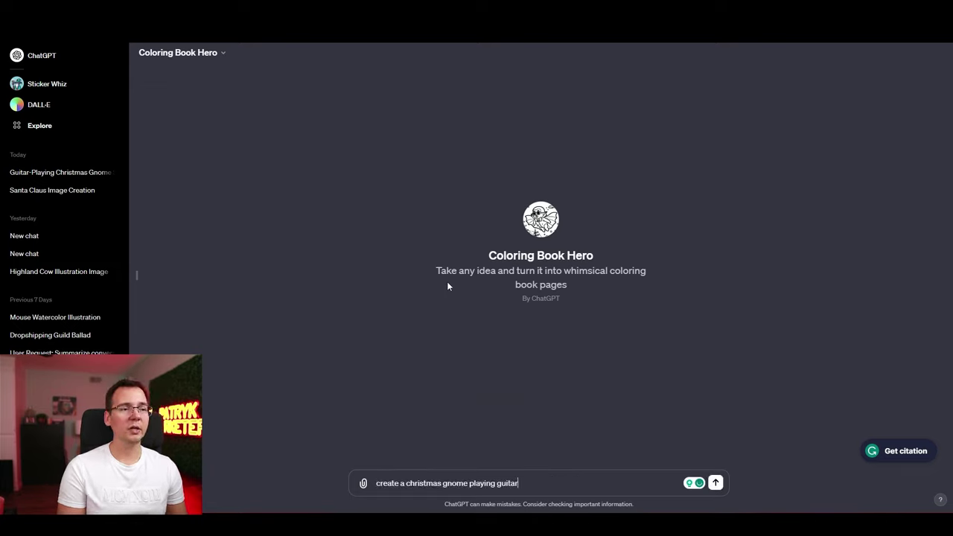
{"action": "key", "text": "Return"}
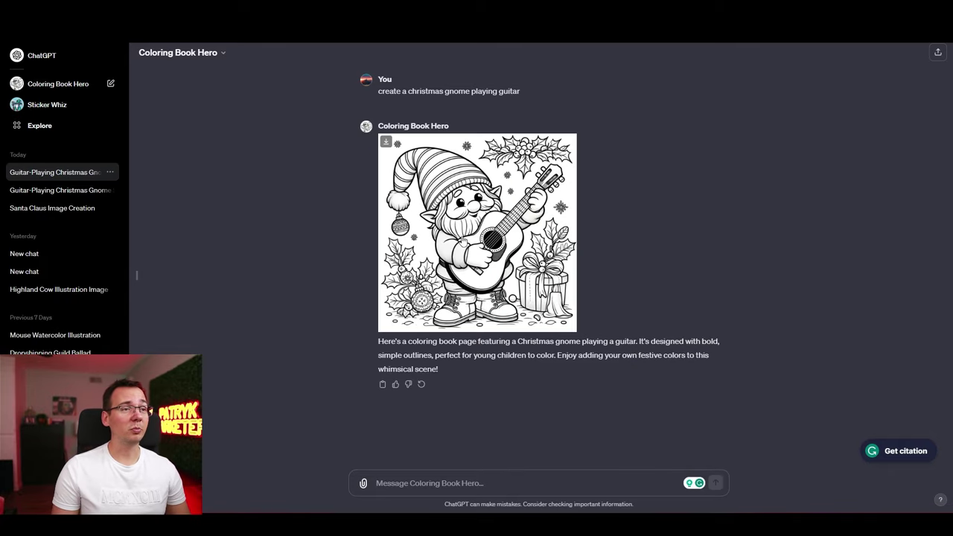
{"action": "left_click", "coordinate": [462, 239]}
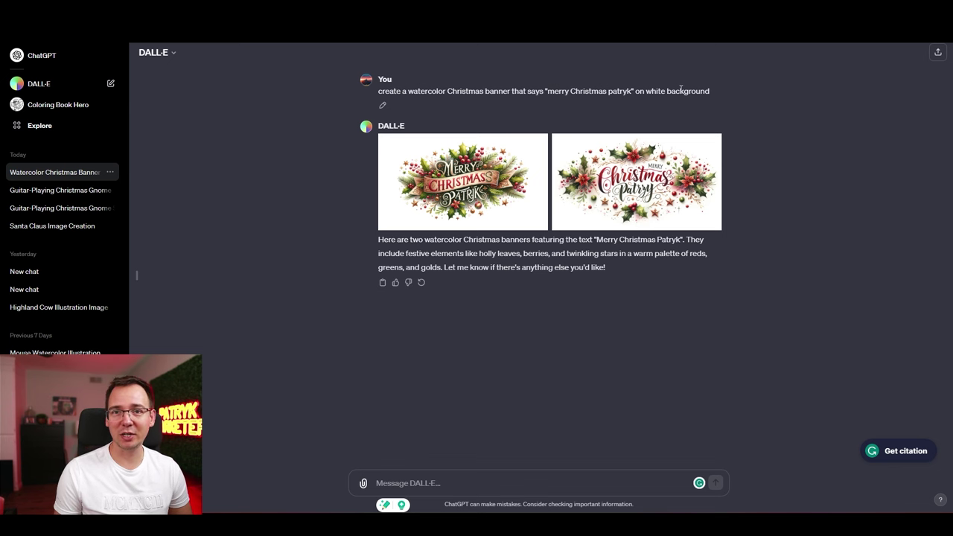
- Preview both watercolor Christmas banners enlarged, ending on the first one
{"action": "left_click", "coordinate": [518, 182]}
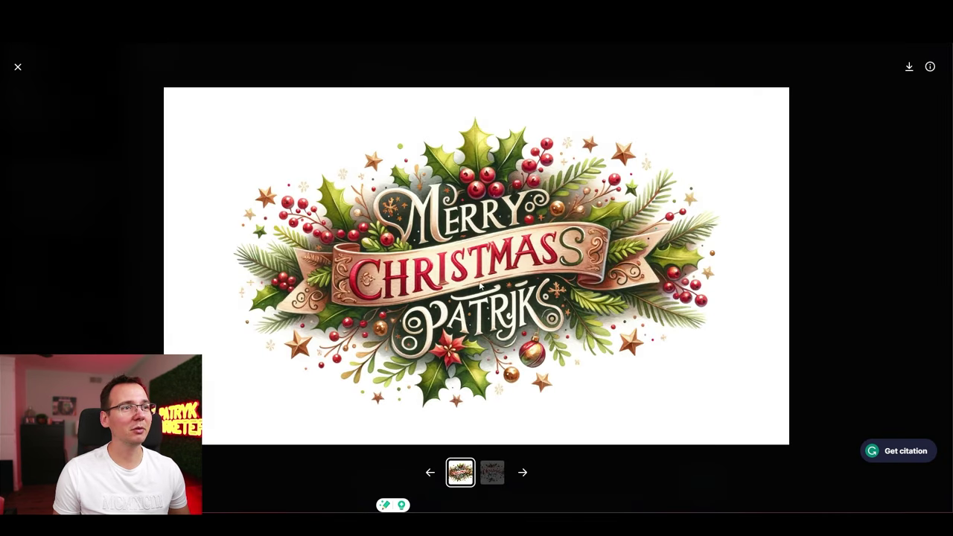
{"action": "key", "text": "Right"}
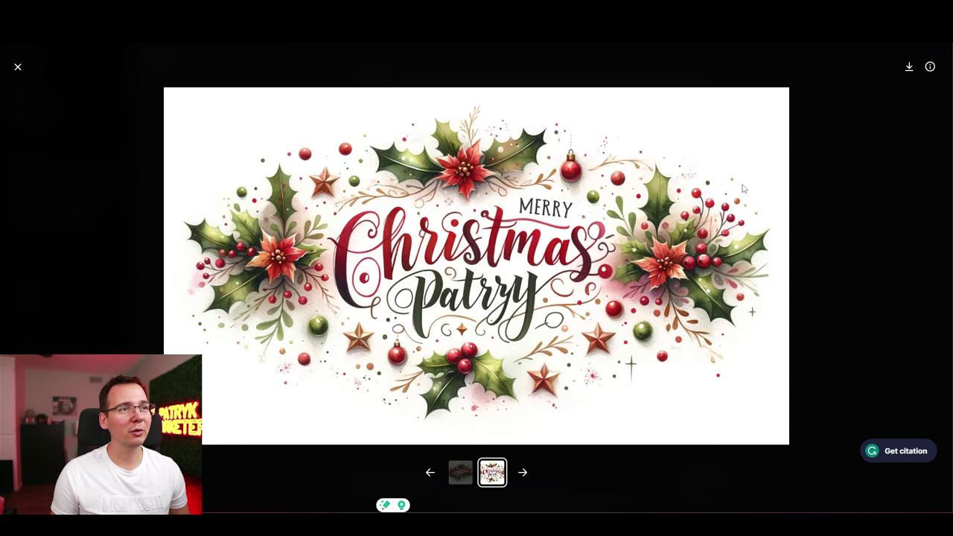
{"action": "key", "text": "Escape"}
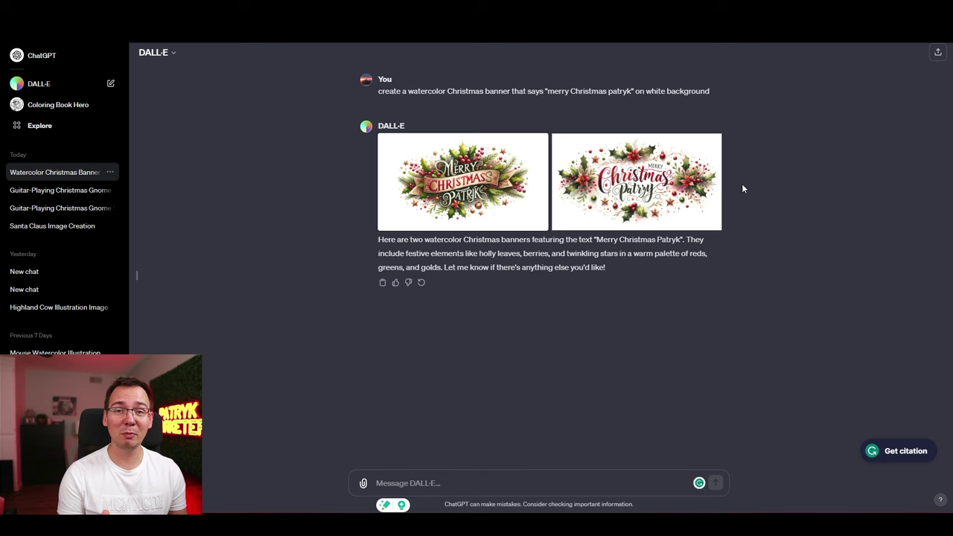
{"action": "left_click", "coordinate": [441, 169]}
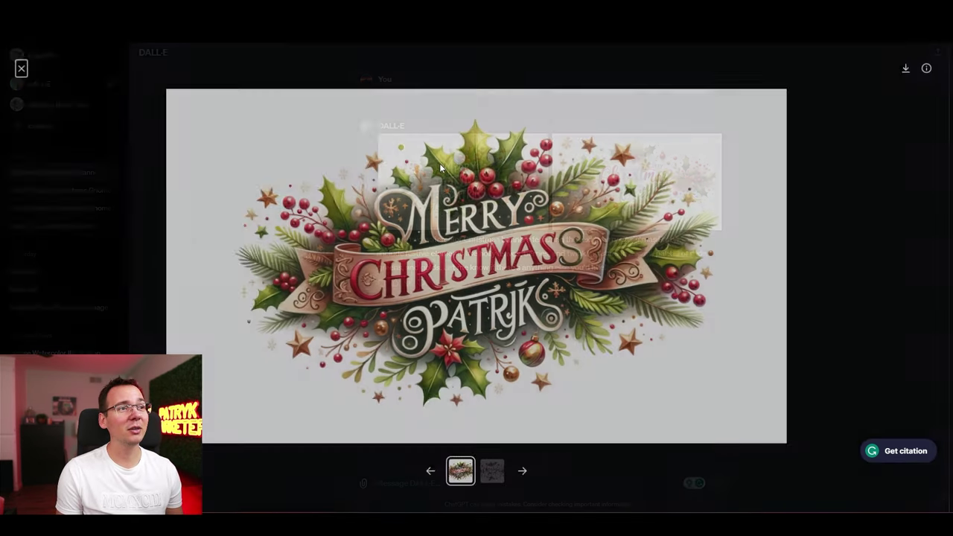